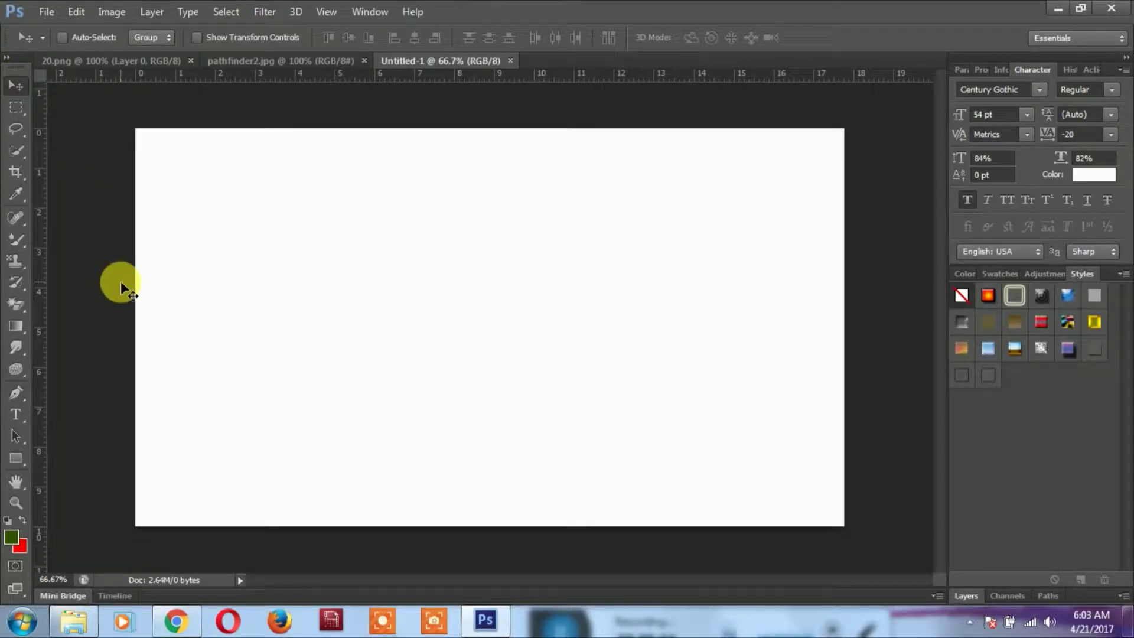
# Choose the standard Pen Tool from the pen flyout, ready to draw paths.
pyautogui.click(17, 394)
pyautogui.rightClick(18, 401)
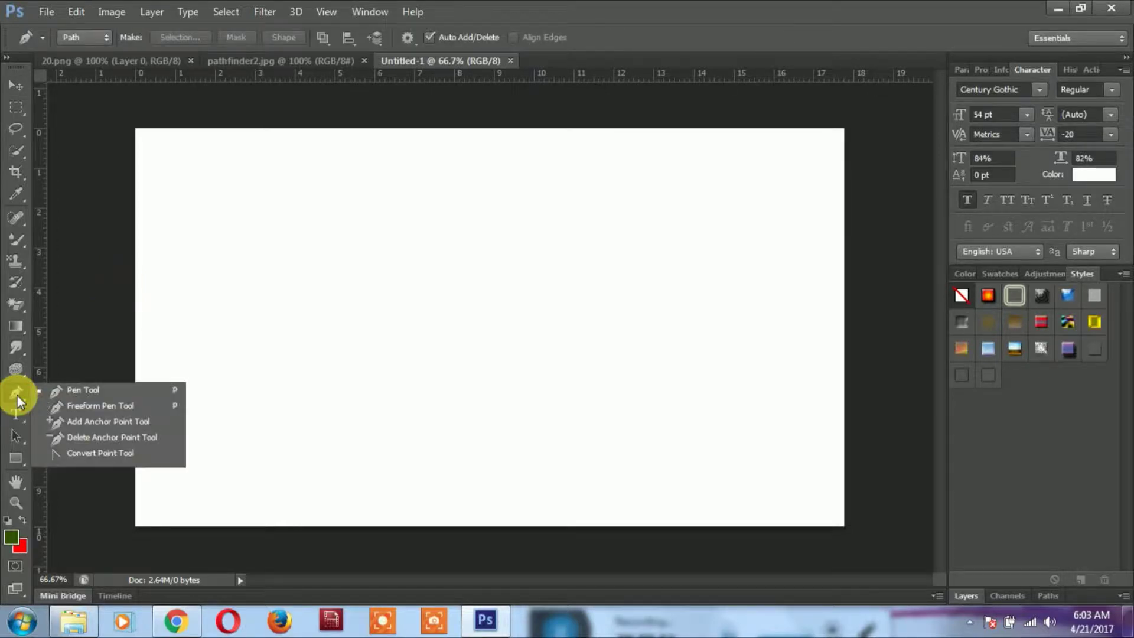
pyautogui.click(87, 395)
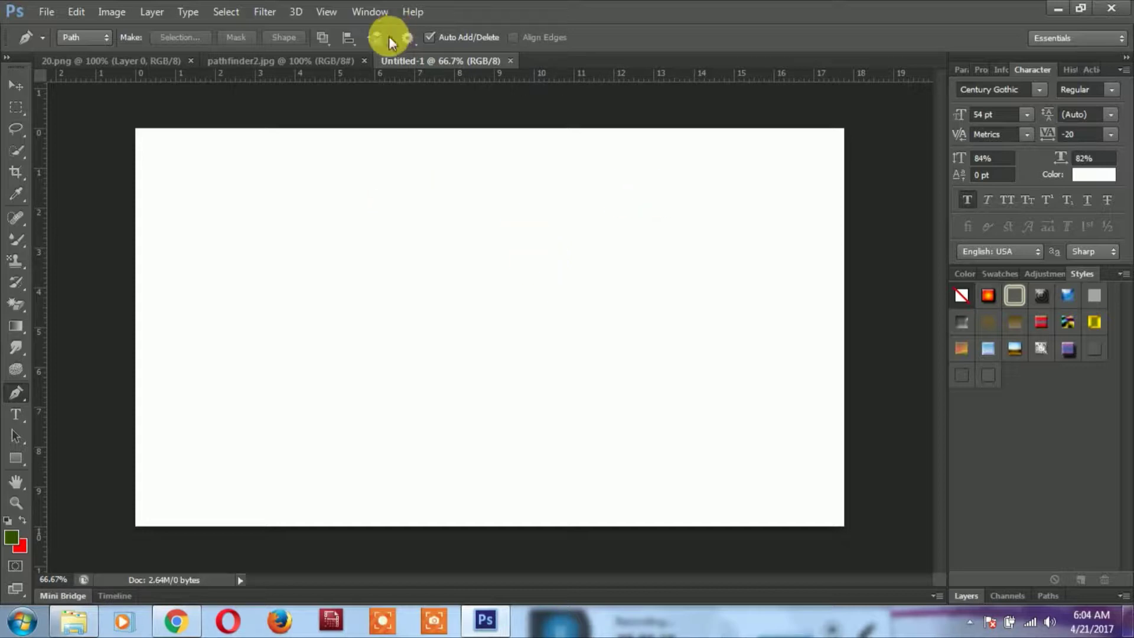
# Show and enlarge the Paths panel, create Path 1, and place its first anchor at the left.
pyautogui.click(362, 13)
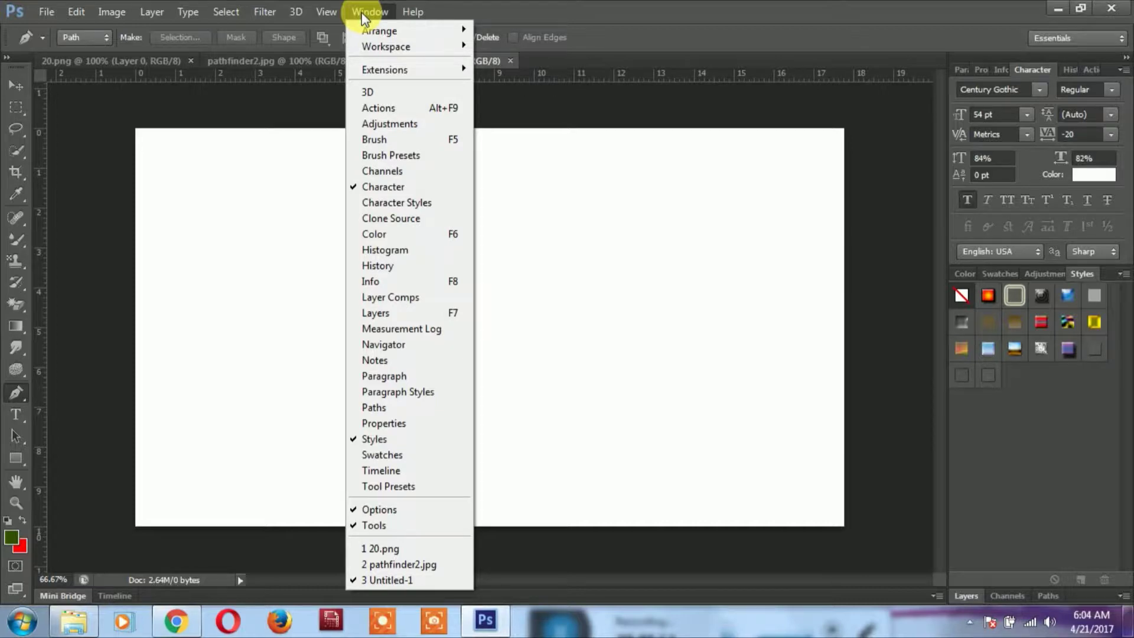
pyautogui.click(384, 410)
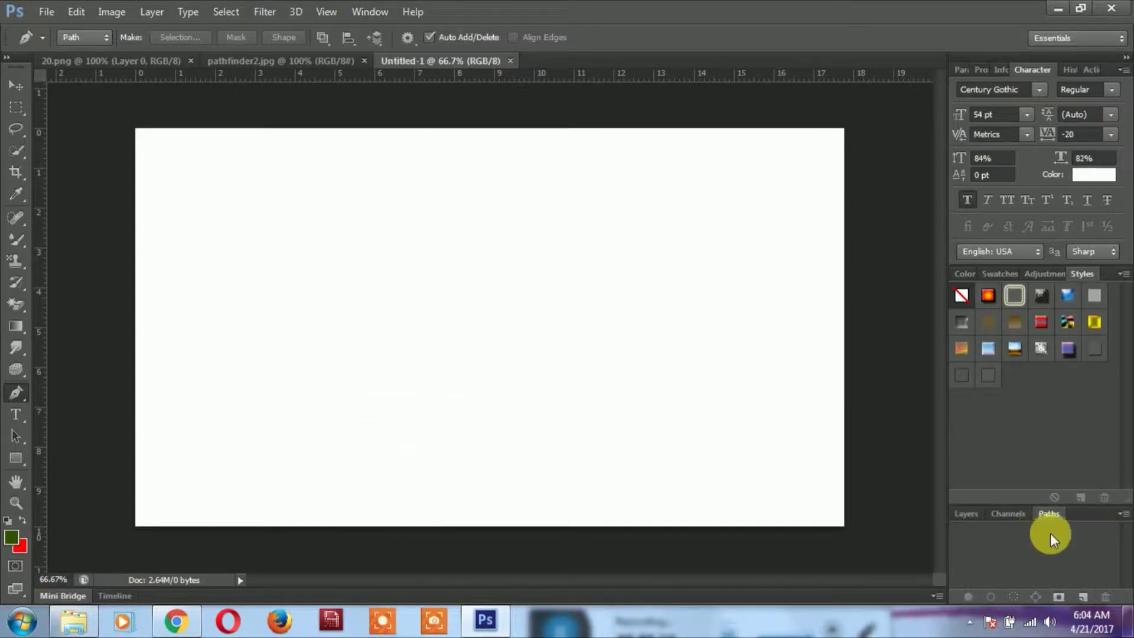
pyautogui.moveTo(1030, 504); pyautogui.dragTo(1016, 373)
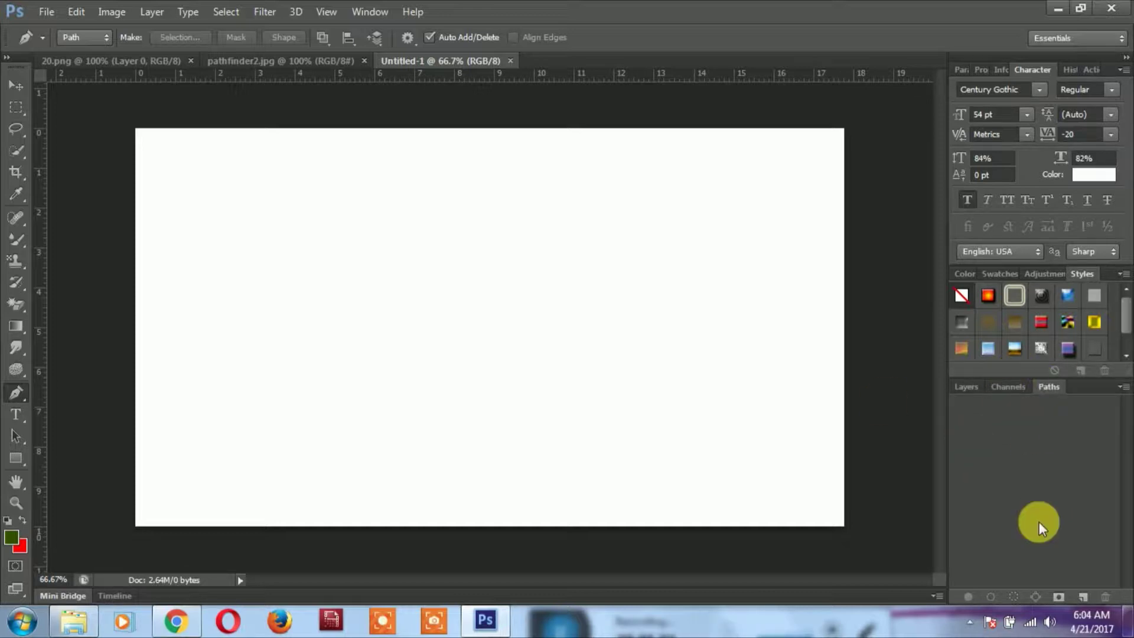
pyautogui.click(1083, 597)
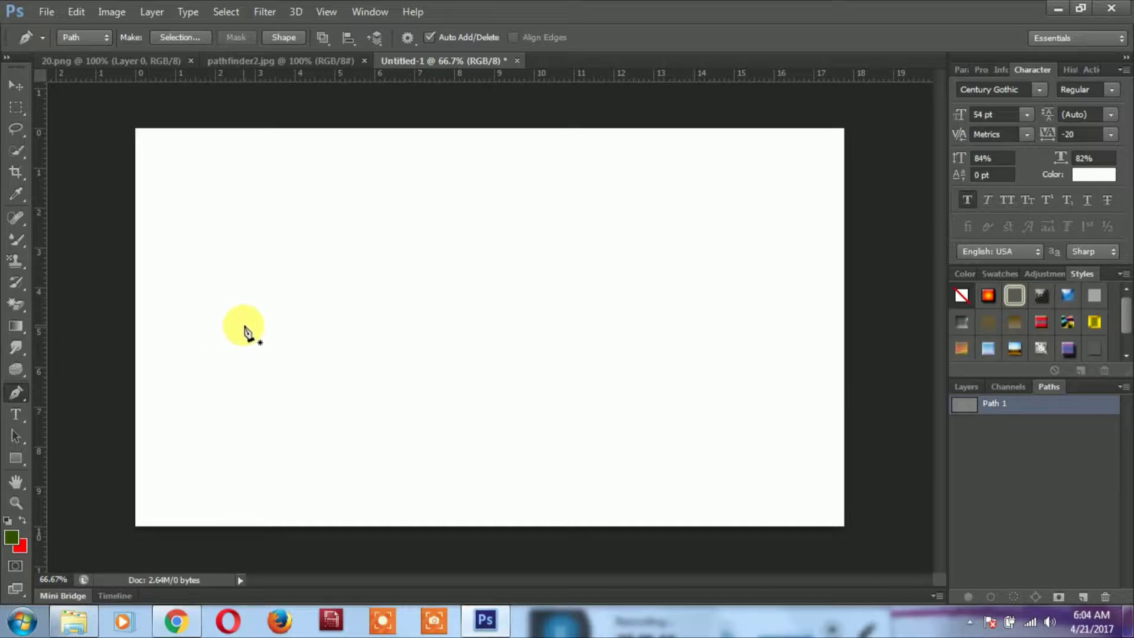
pyautogui.click(215, 338)
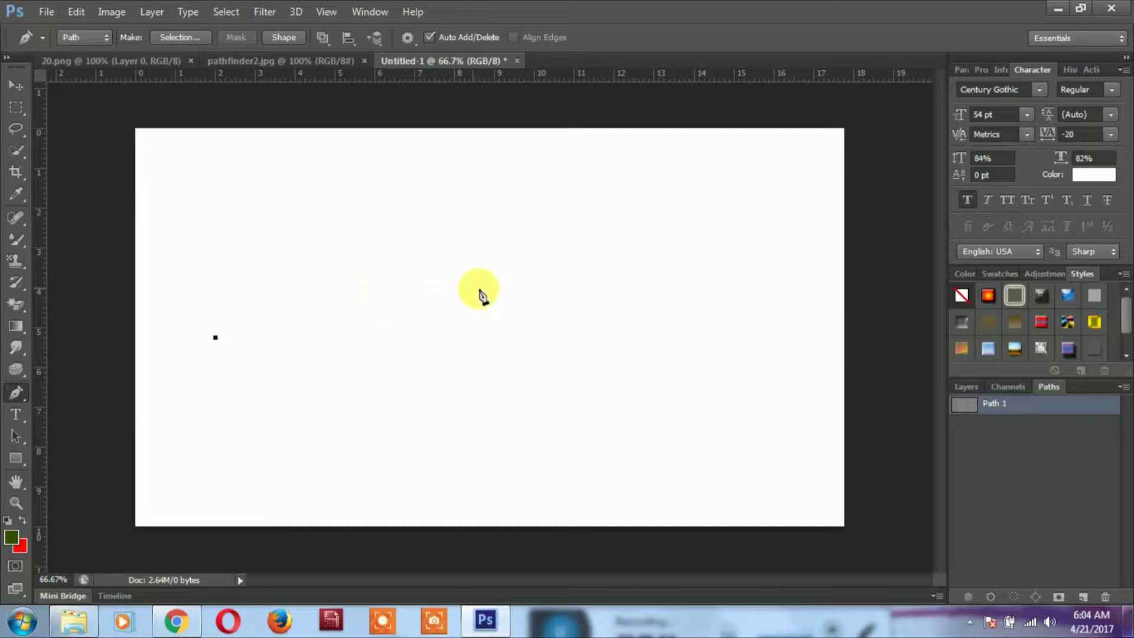
# Zigzag Path 1 up, down and toward the centre, curving segments through the lower-left anchor.
pyautogui.click(455, 248)
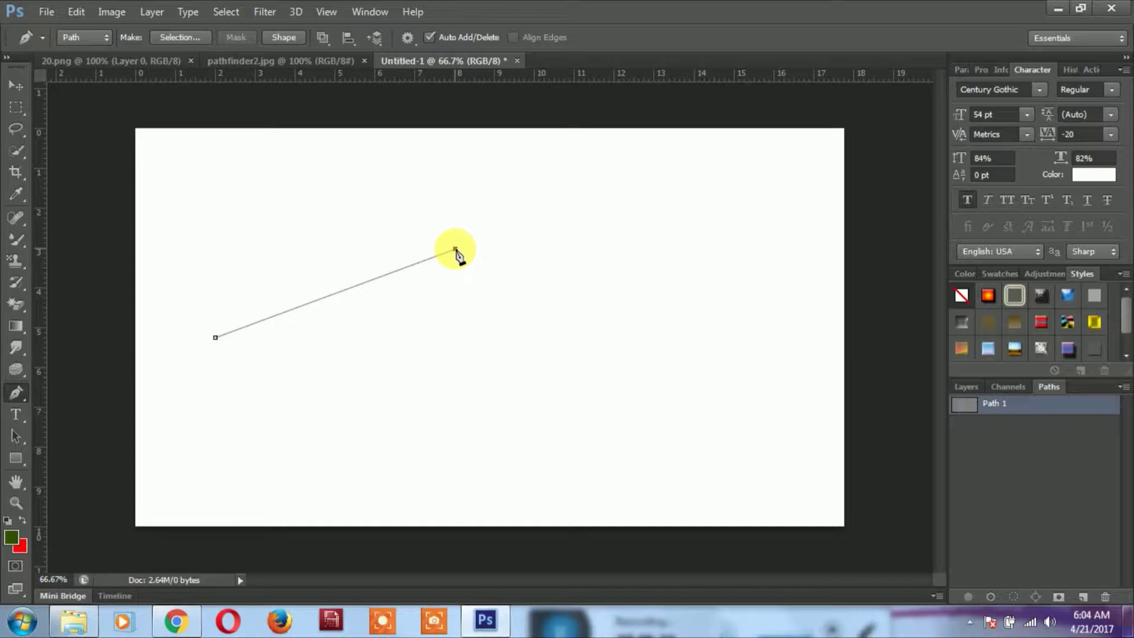
pyautogui.click(530, 374)
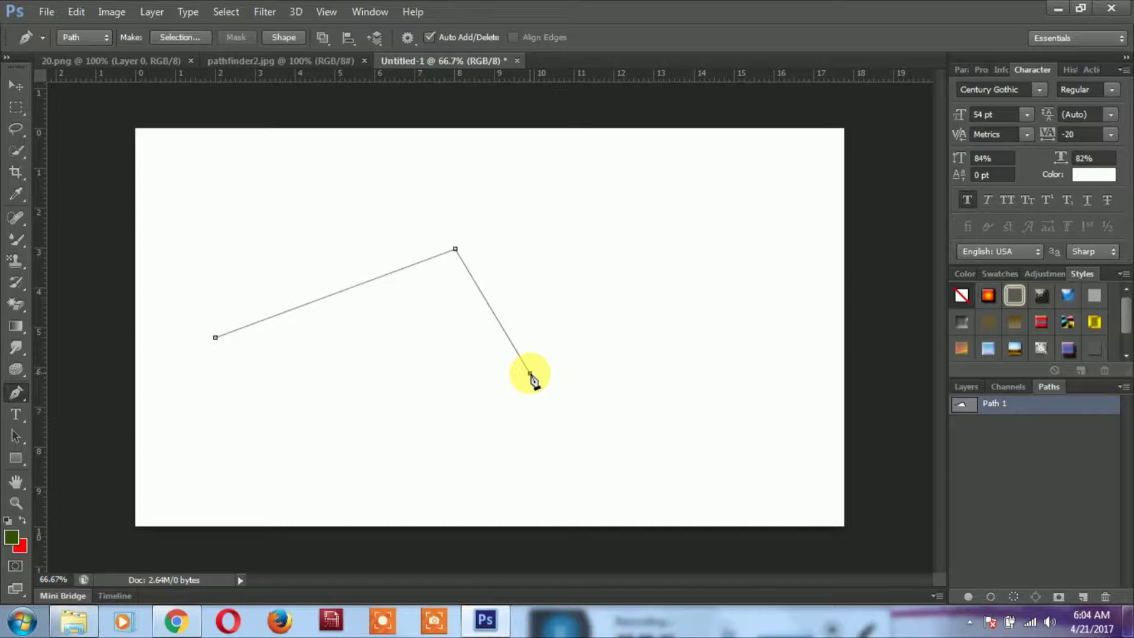
pyautogui.moveTo(531, 374); pyautogui.dragTo(525, 391)
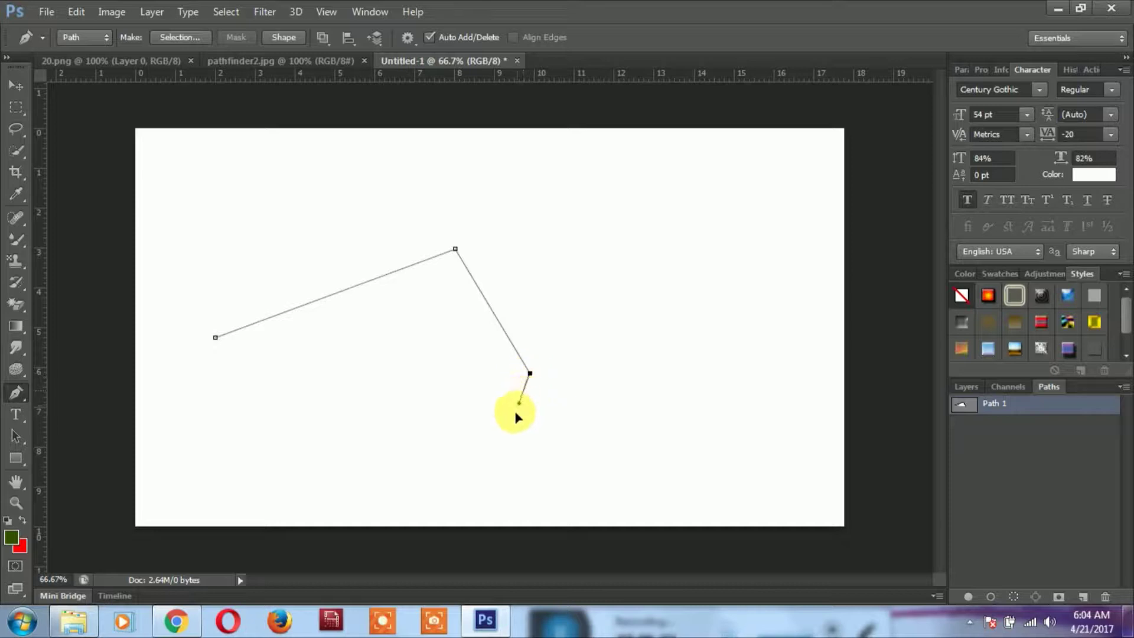
pyautogui.click(597, 421)
pyautogui.moveTo(421, 405); pyautogui.dragTo(395, 337)
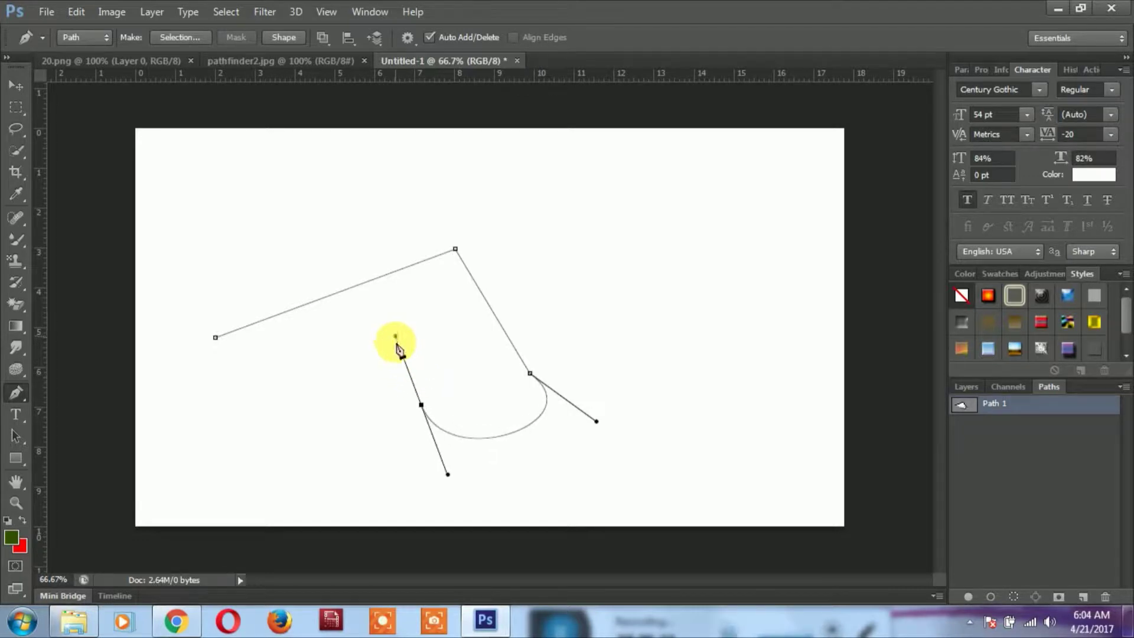
pyautogui.click(271, 447)
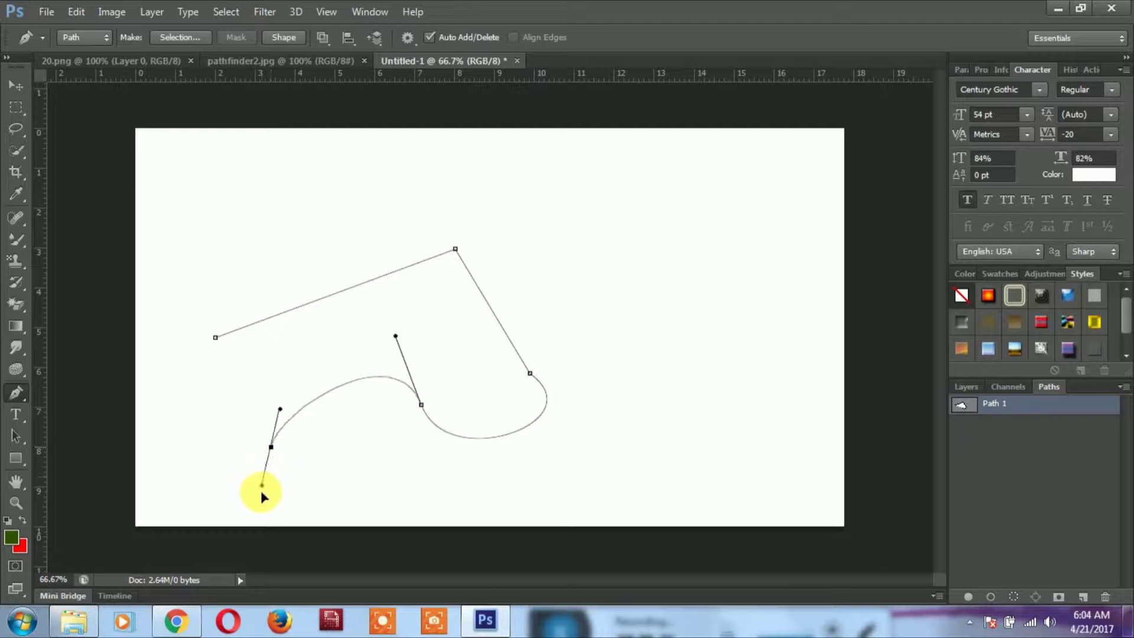
pyautogui.moveTo(270, 447); pyautogui.dragTo(292, 498)
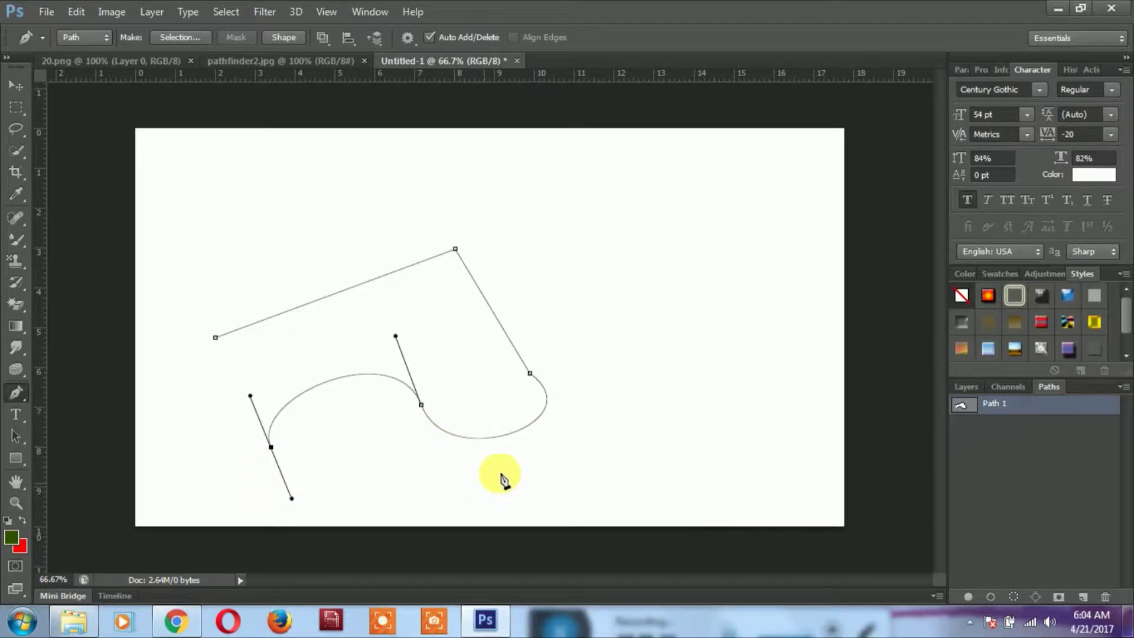
# Add anchors right, up and back down, undo misplaced points, and end with a horizontal line.
pyautogui.click(646, 421)
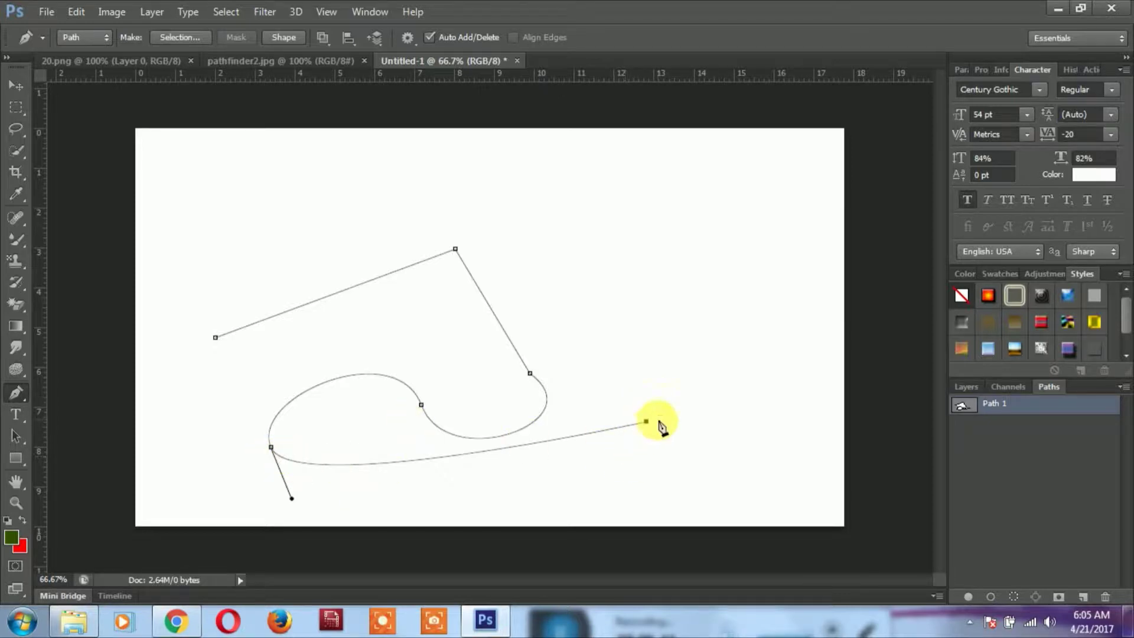
pyautogui.click(545, 218)
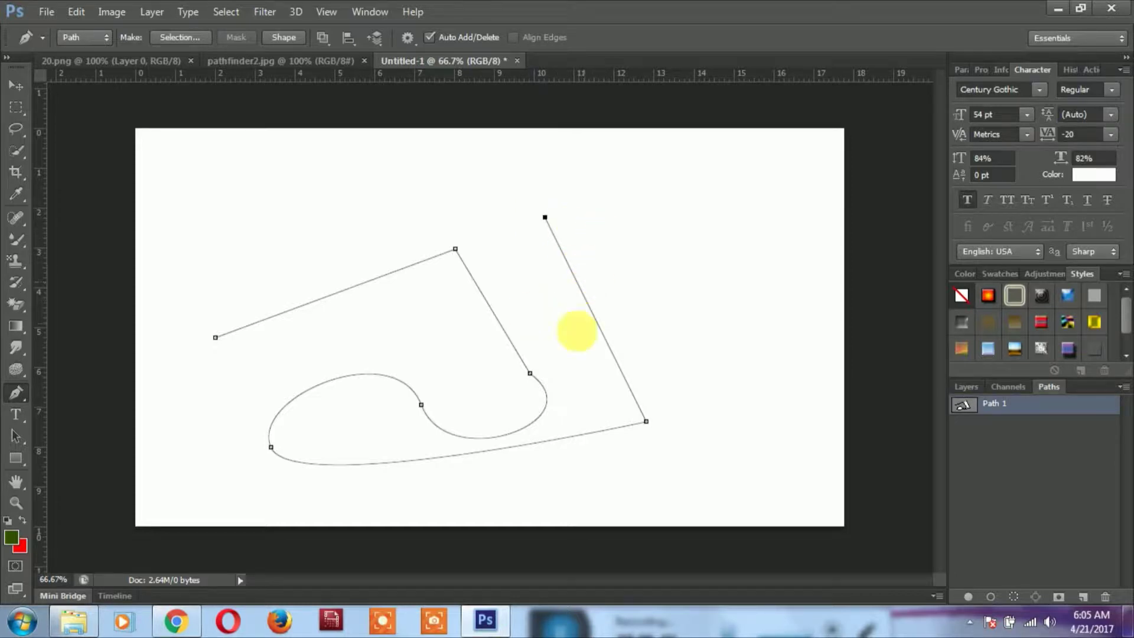
pyautogui.click(564, 320)
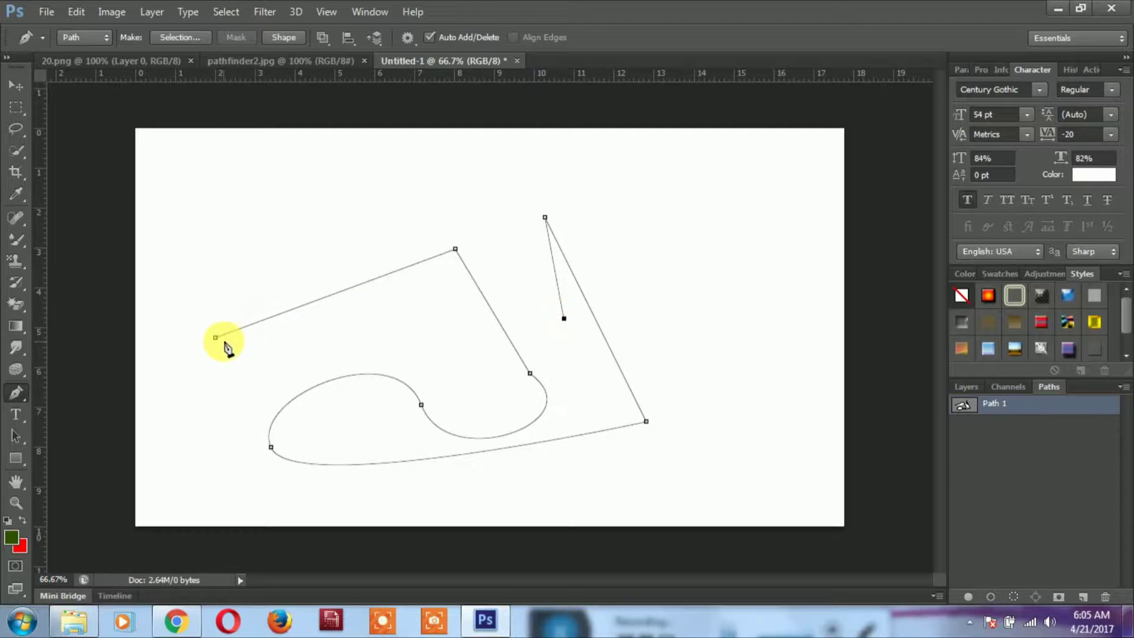
pyautogui.click(220, 324)
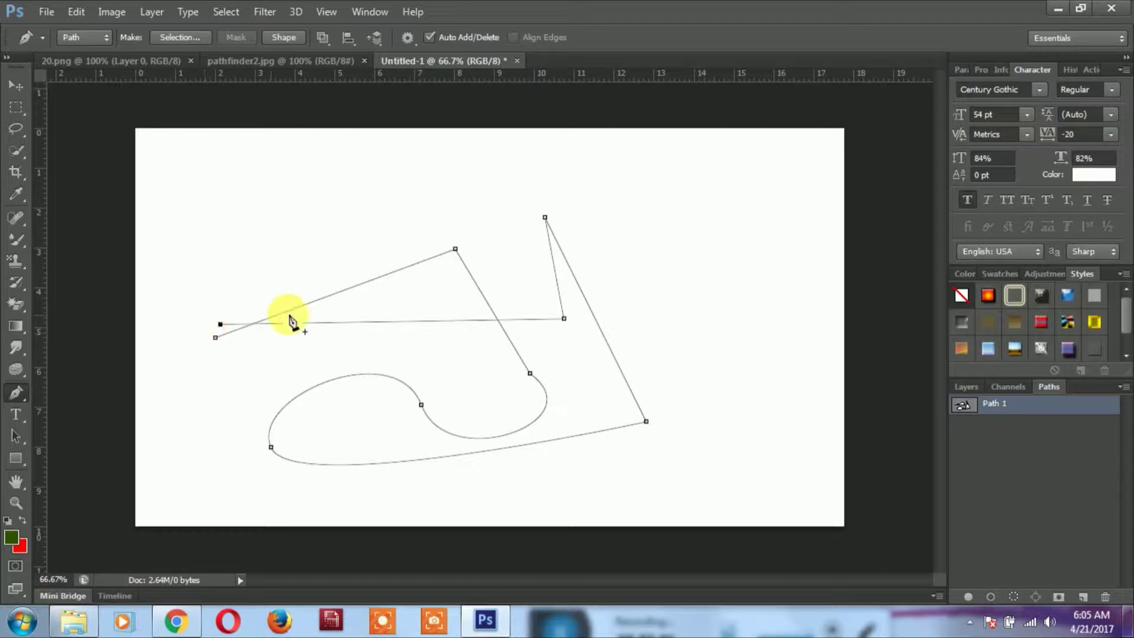
pyautogui.hotkey('ctrl', 'z')
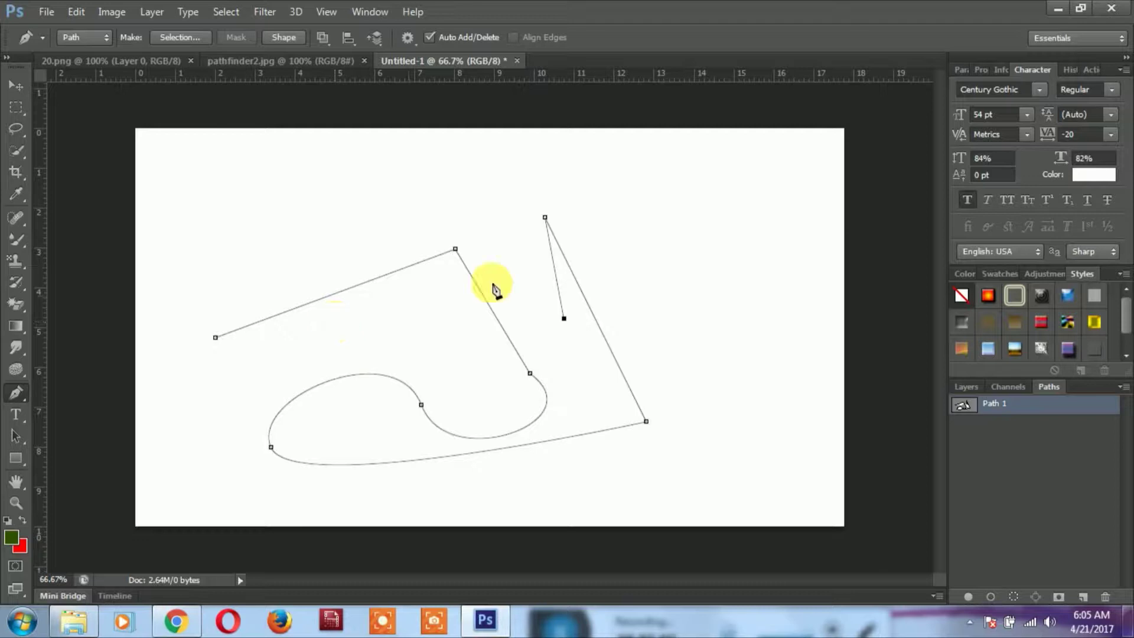
pyautogui.click(802, 306)
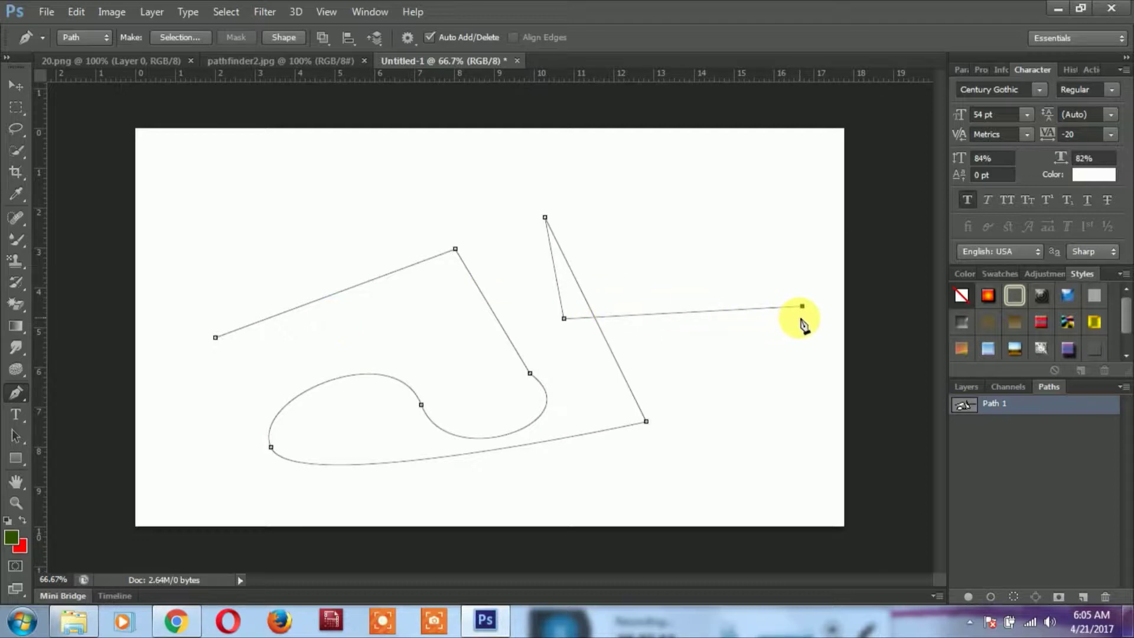
pyautogui.hotkey('ctrl', 'z')
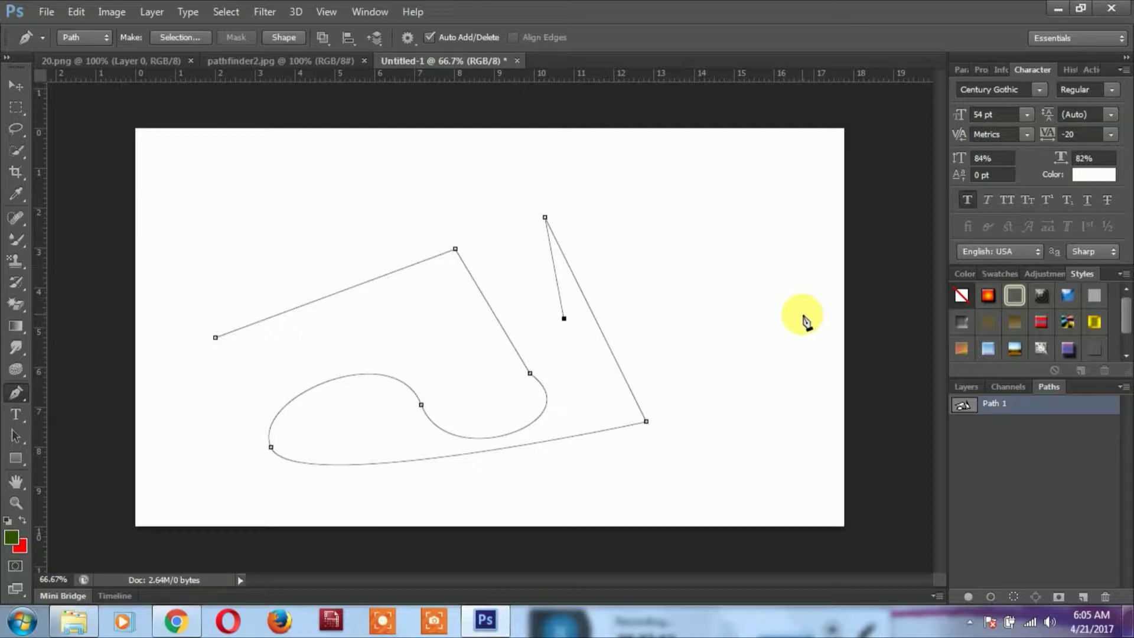
pyautogui.click(806, 318)
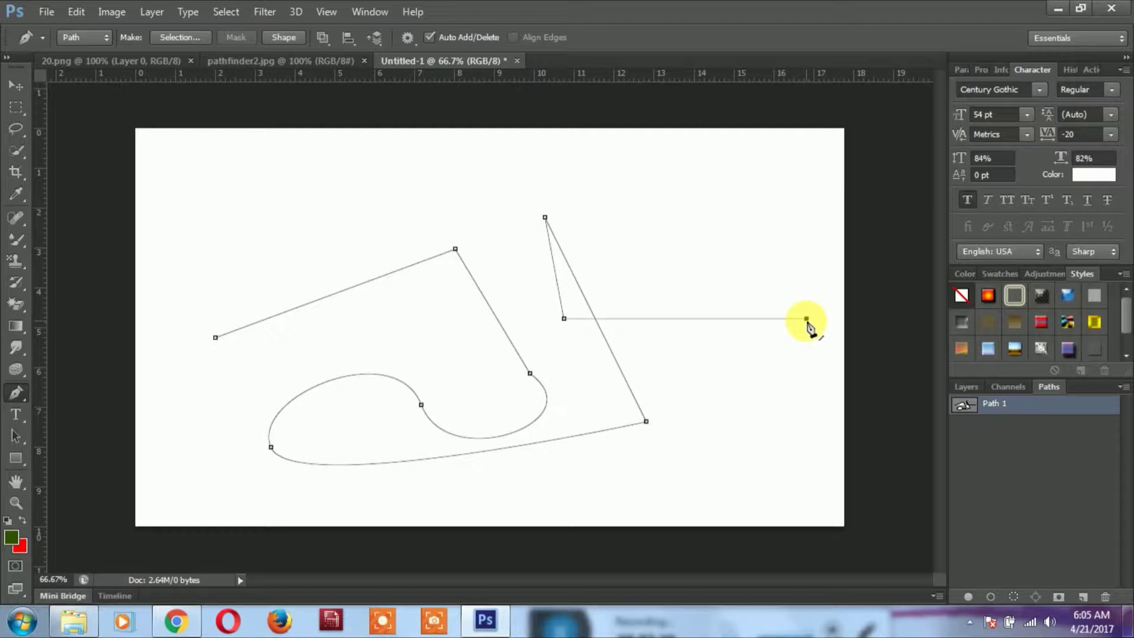
# Extend the path straight down the right side, then curve it back toward the centre.
pyautogui.click(806, 415)
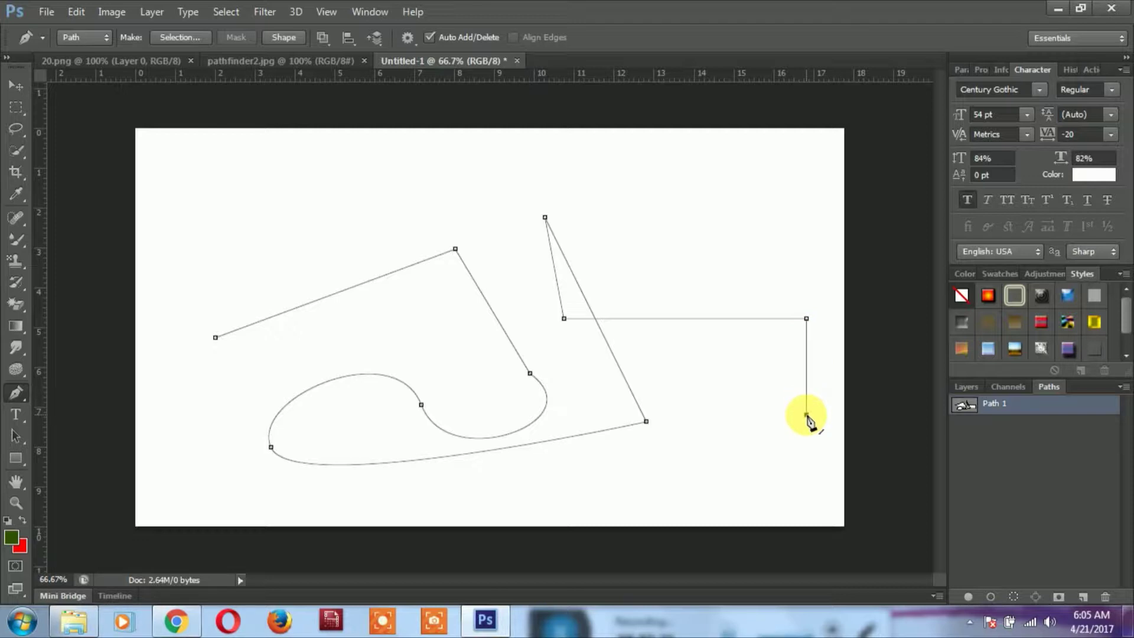
pyautogui.click(806, 482)
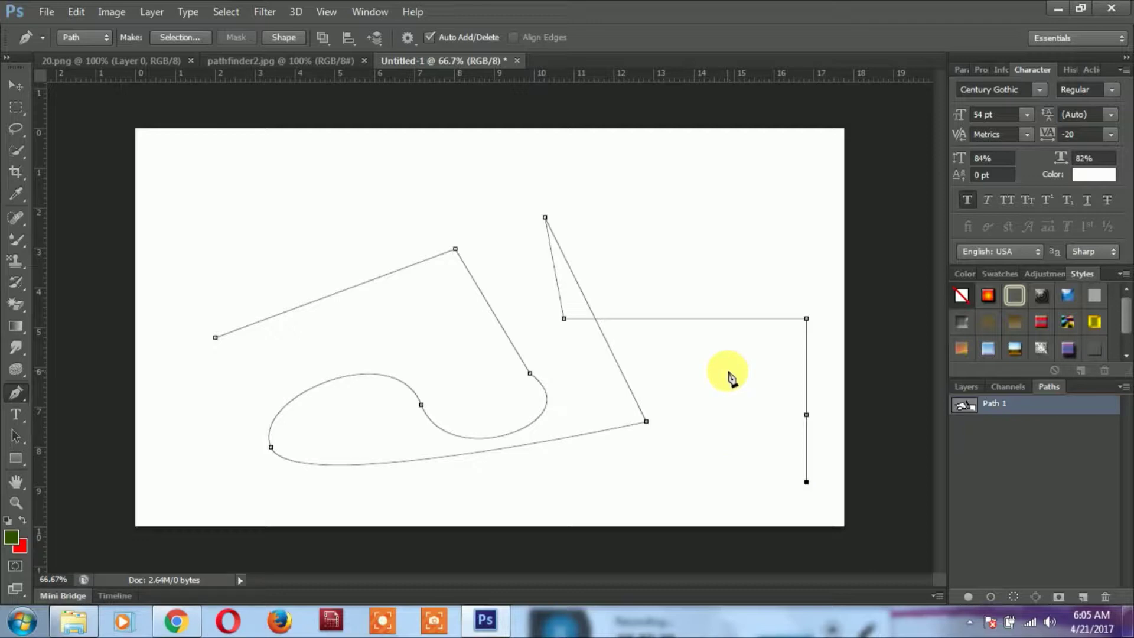
pyautogui.click(694, 396)
pyautogui.moveTo(703, 416); pyautogui.dragTo(715, 464)
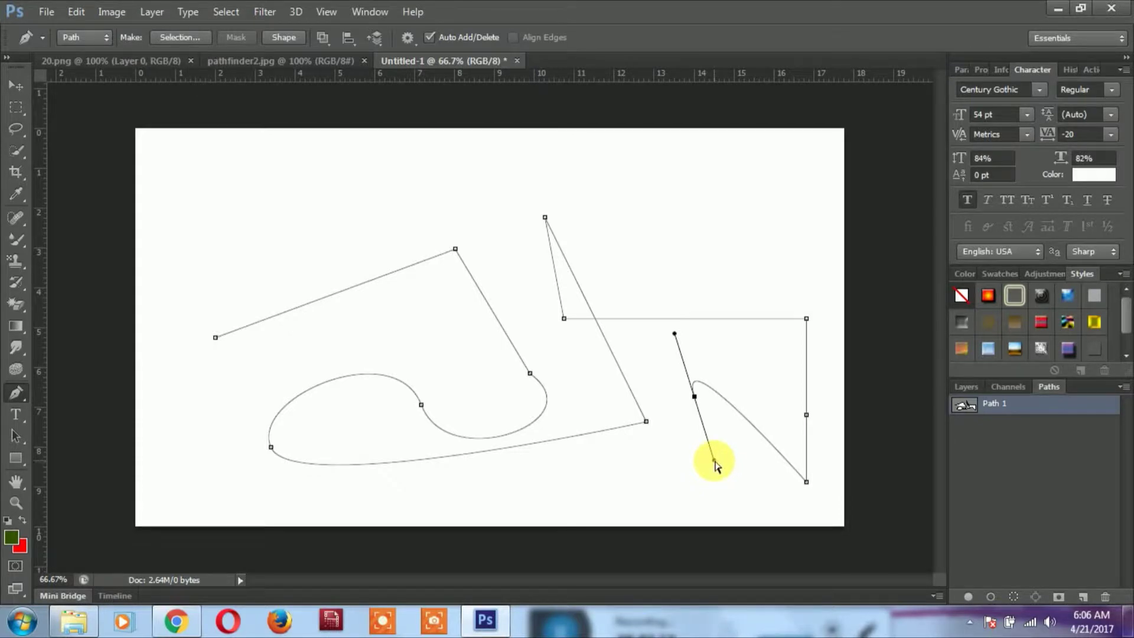
# Reshape the last curve's handles, then run a long line to the upper left.
pyautogui.moveTo(715, 465); pyautogui.dragTo(667, 414)
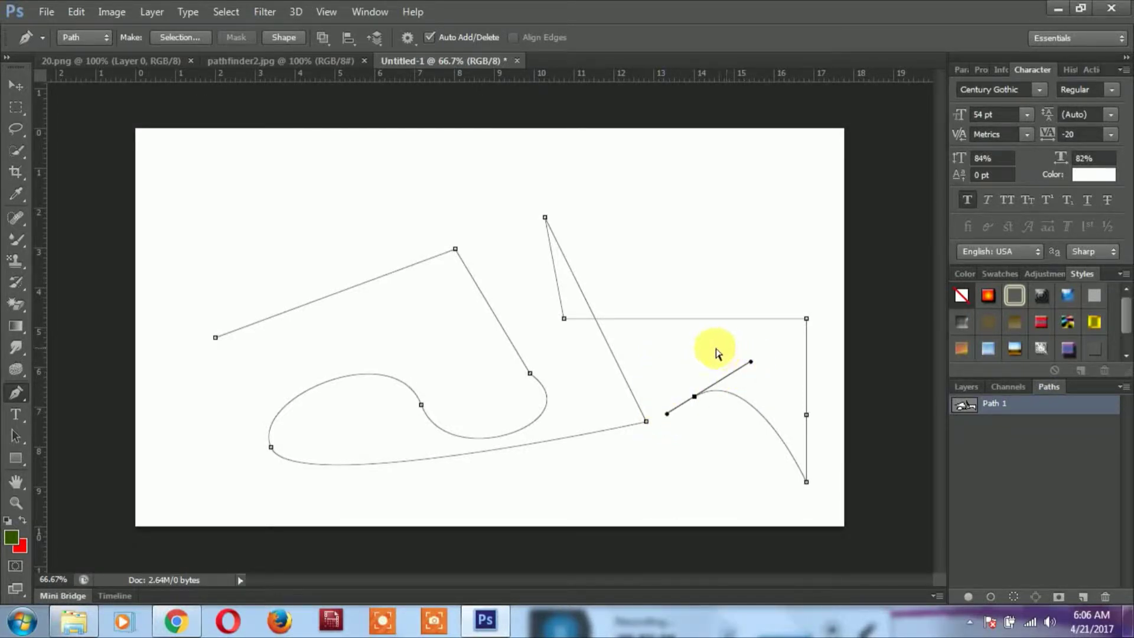
pyautogui.moveTo(750, 363)
pyautogui.mouseDown()
pyautogui.moveTo(634, 387)
pyautogui.moveTo(685, 461)
pyautogui.moveTo(665, 444)
pyautogui.moveTo(668, 378)
pyautogui.moveTo(686, 357)
pyautogui.mouseUp()
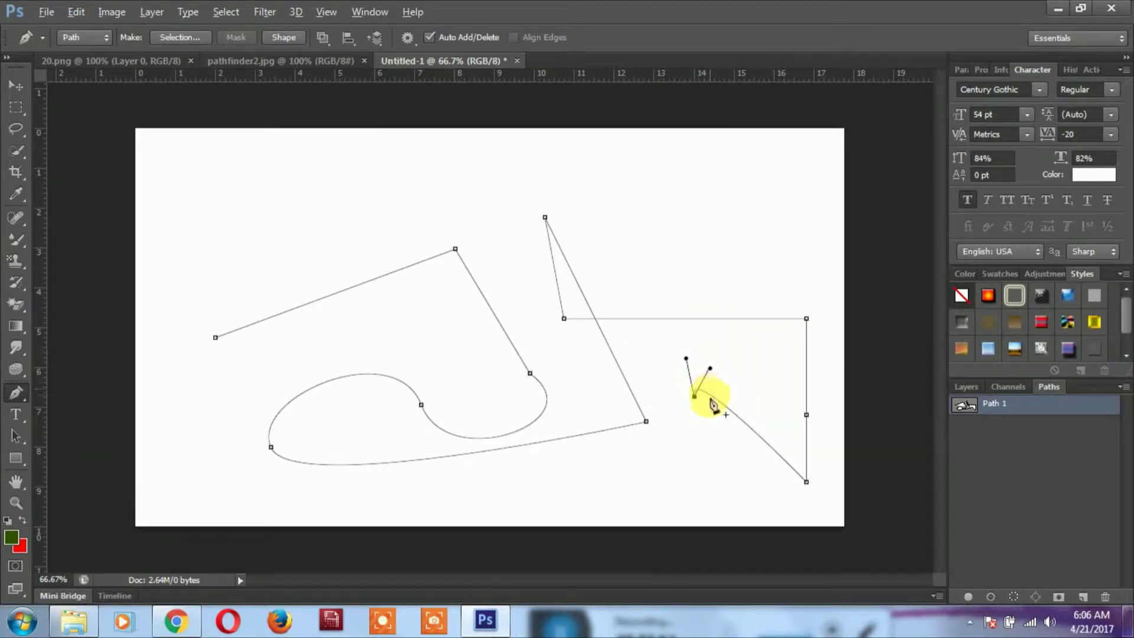
pyautogui.moveTo(685, 358)
pyautogui.mouseDown()
pyautogui.moveTo(665, 419)
pyautogui.moveTo(689, 445)
pyautogui.moveTo(720, 442)
pyautogui.moveTo(742, 380)
pyautogui.mouseUp()
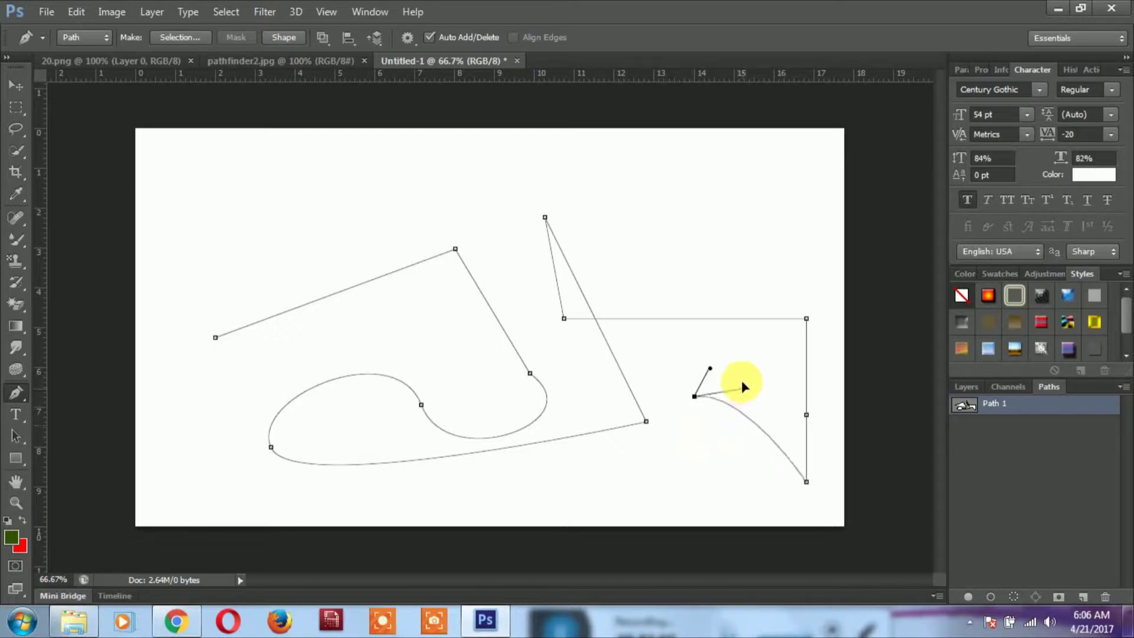
pyautogui.moveTo(699, 456); pyautogui.dragTo(638, 452)
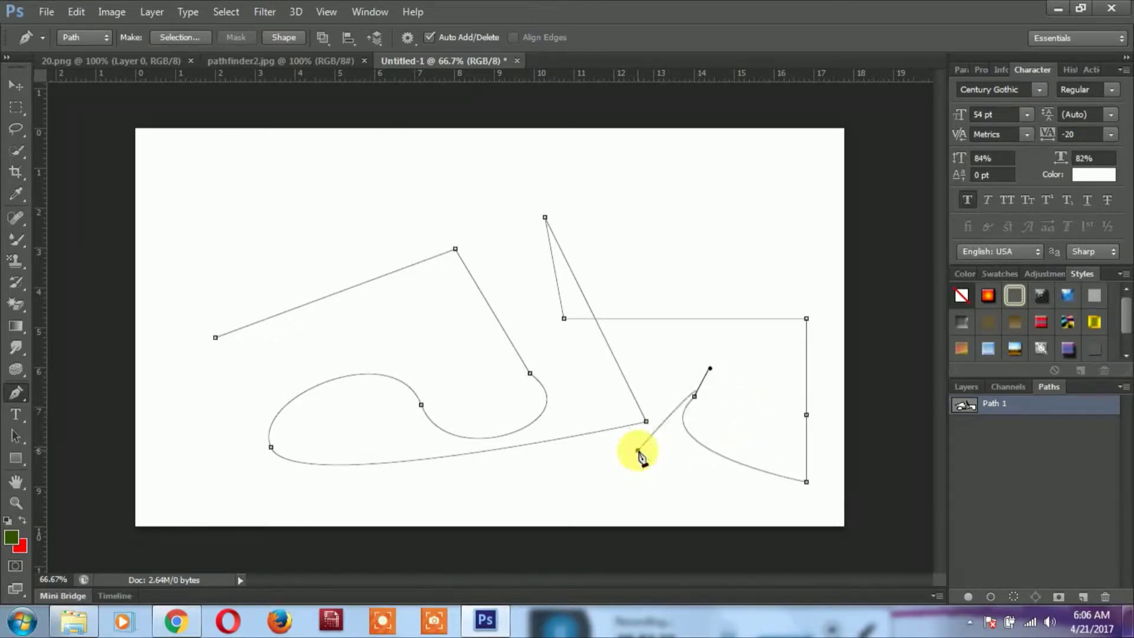
pyautogui.click(263, 169)
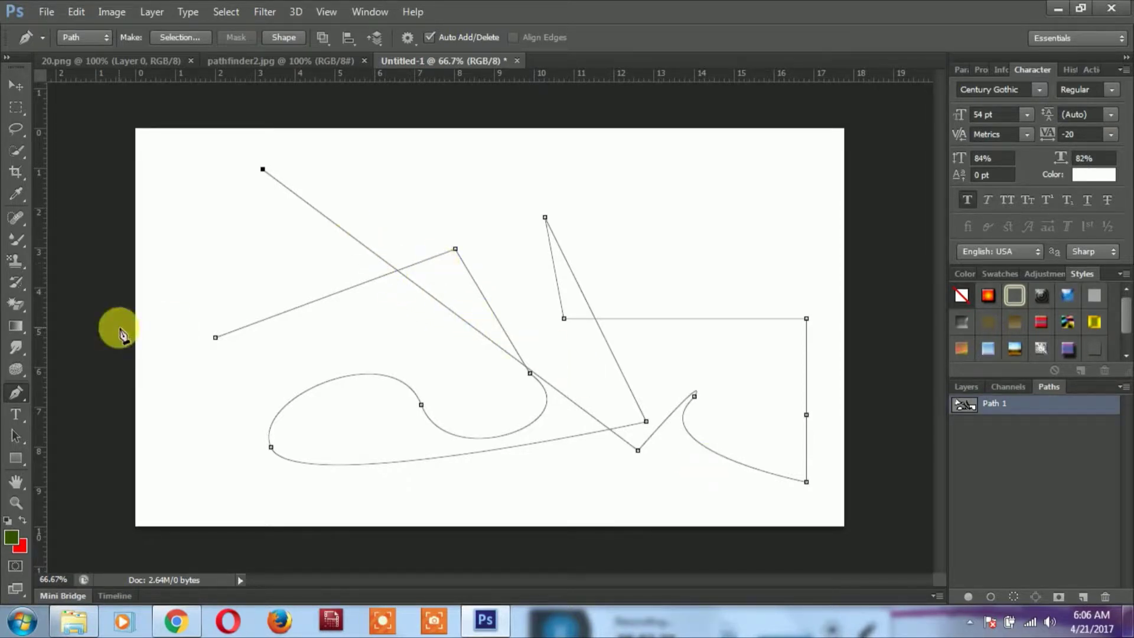
pyautogui.click(16, 392)
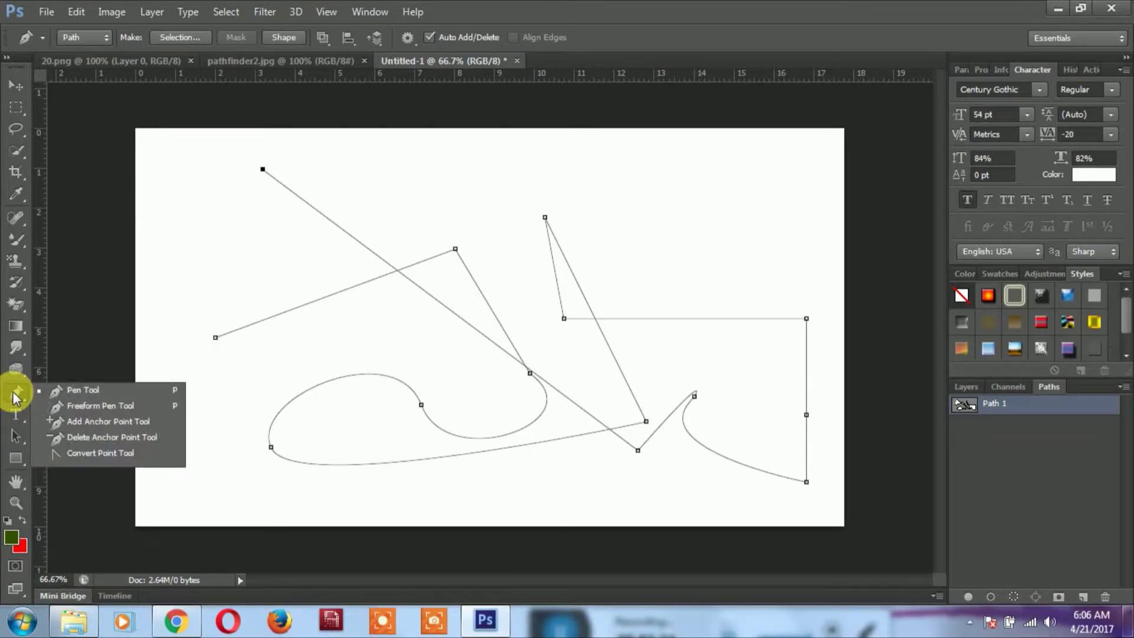
# Add a midpoint anchor to the long diagonal and bend it into a curve.
pyautogui.click(81, 424)
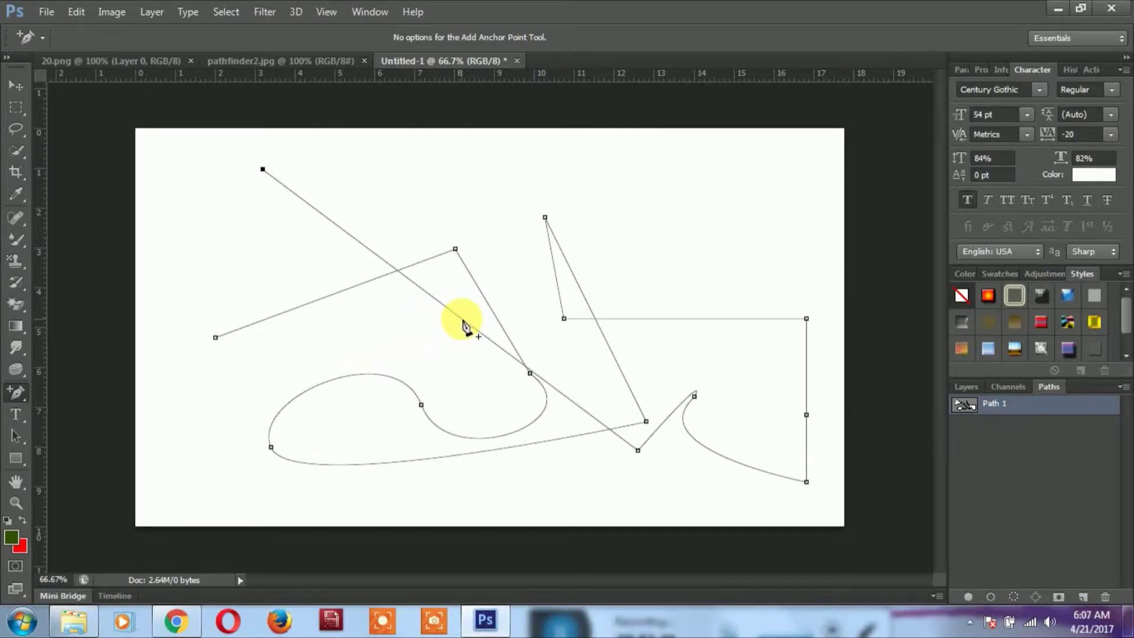
pyautogui.click(461, 320)
pyautogui.moveTo(462, 319)
pyautogui.mouseDown()
pyautogui.moveTo(509, 230)
pyautogui.moveTo(446, 334)
pyautogui.mouseUp()
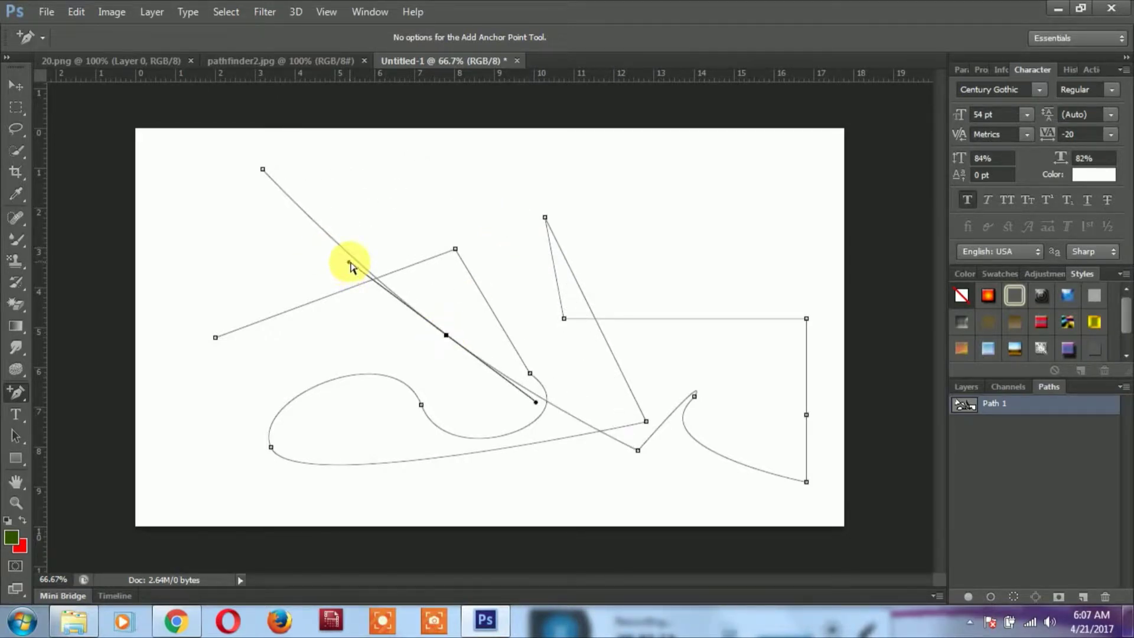
pyautogui.moveTo(349, 262)
pyautogui.mouseDown()
pyautogui.moveTo(308, 326)
pyautogui.moveTo(320, 398)
pyautogui.mouseUp()
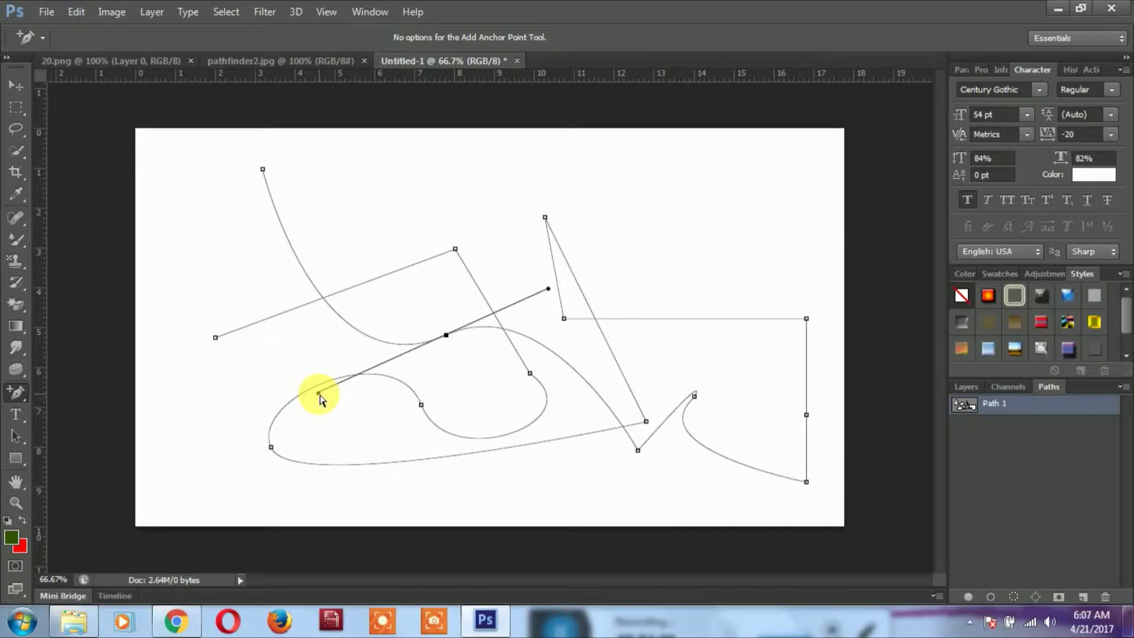
pyautogui.click(446, 335)
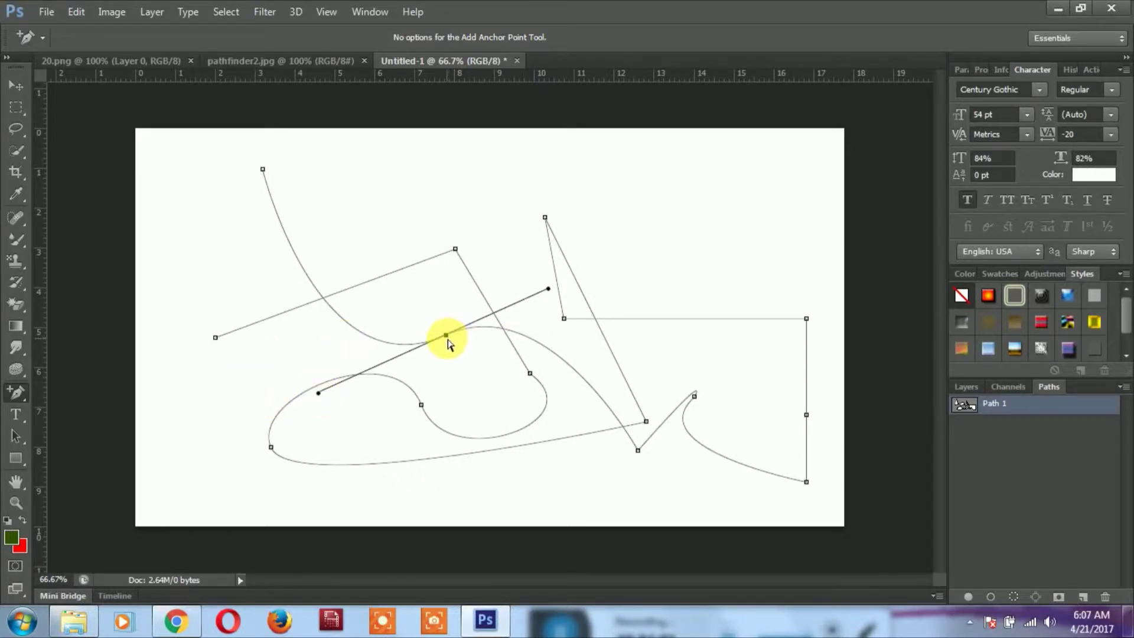
pyautogui.click(18, 397)
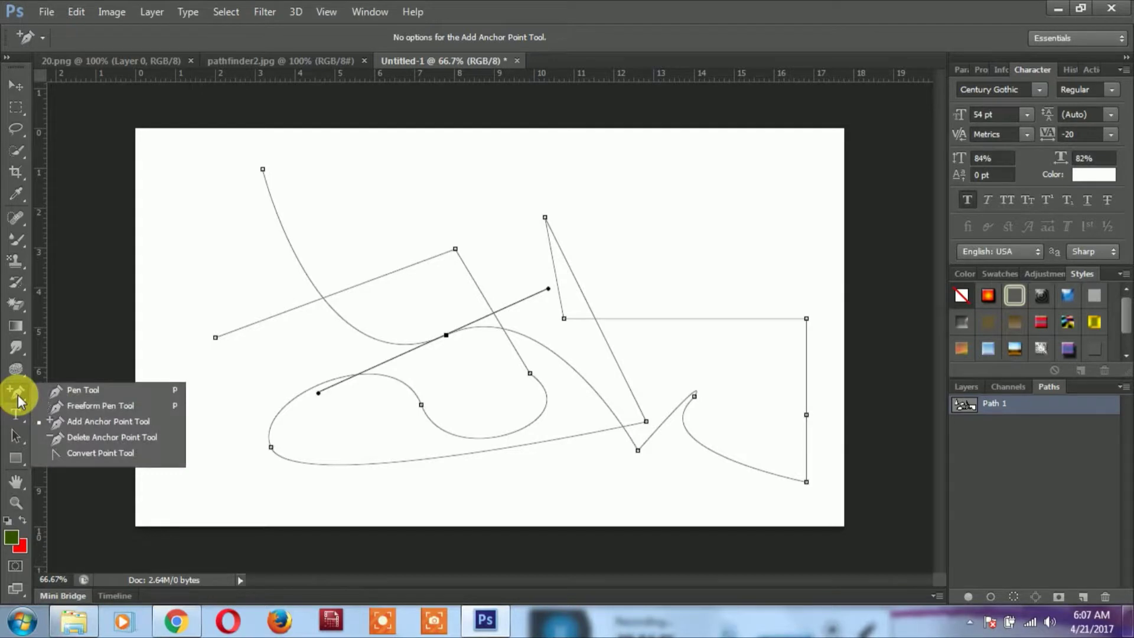
# Delete the diagonal's midpoint anchor with the Delete Anchor Point tool, straightening it.
pyautogui.moveTo(18, 401); pyautogui.dragTo(75, 433)
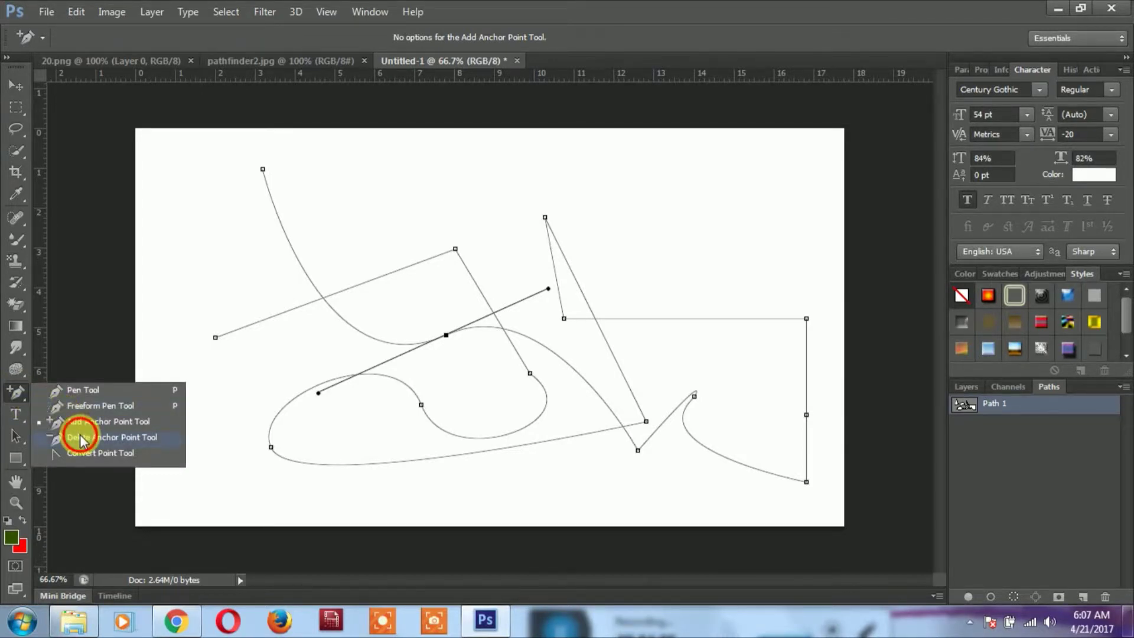
pyautogui.moveTo(80, 437); pyautogui.dragTo(80, 437)
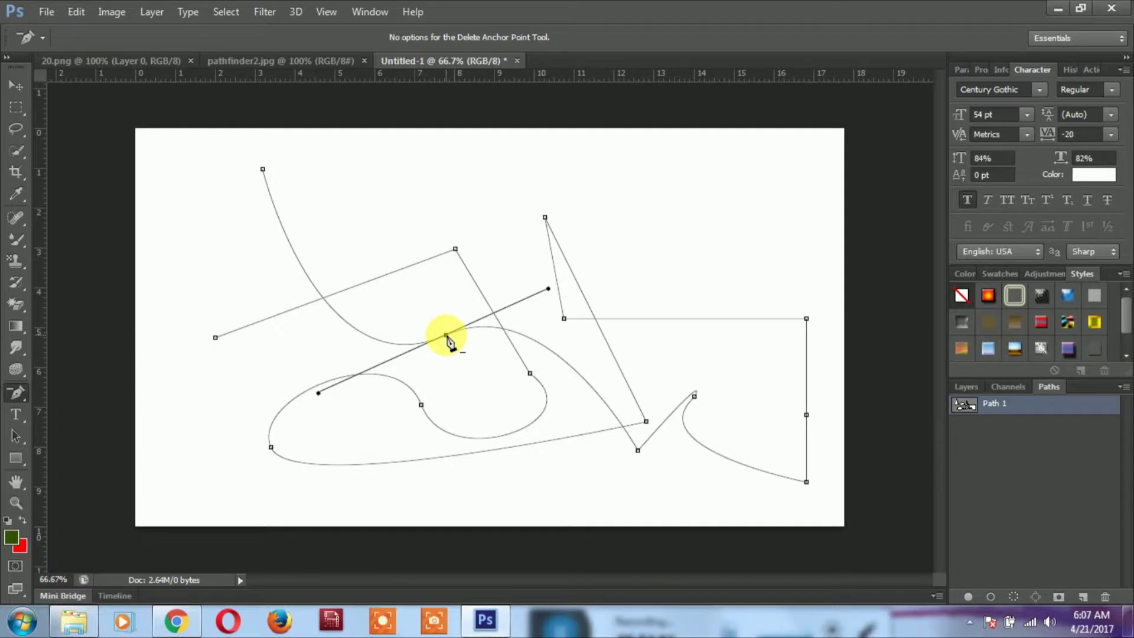
pyautogui.click(446, 336)
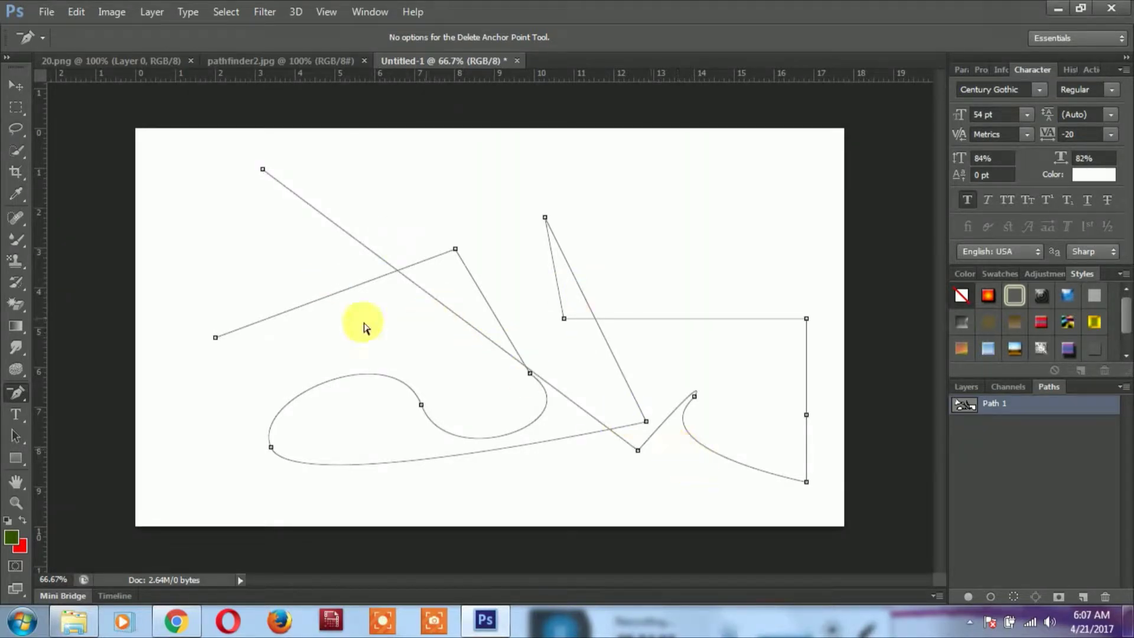
pyautogui.rightClick(15, 393)
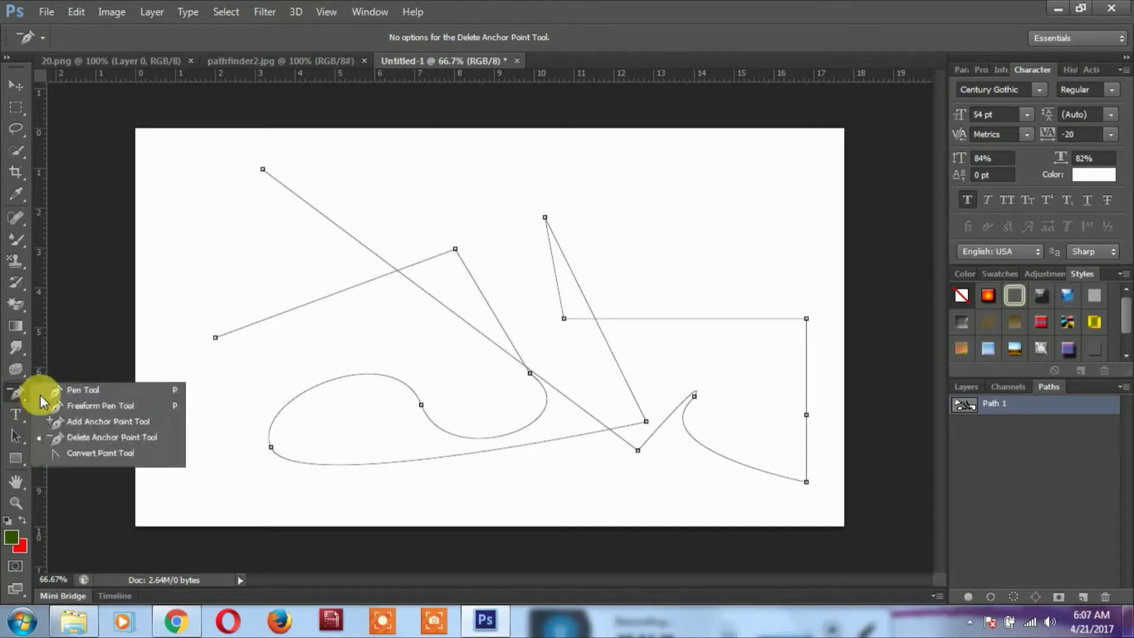
# Return to the standard Pen Tool and bring back the Paths panel showing Path 1.
pyautogui.click(41, 392)
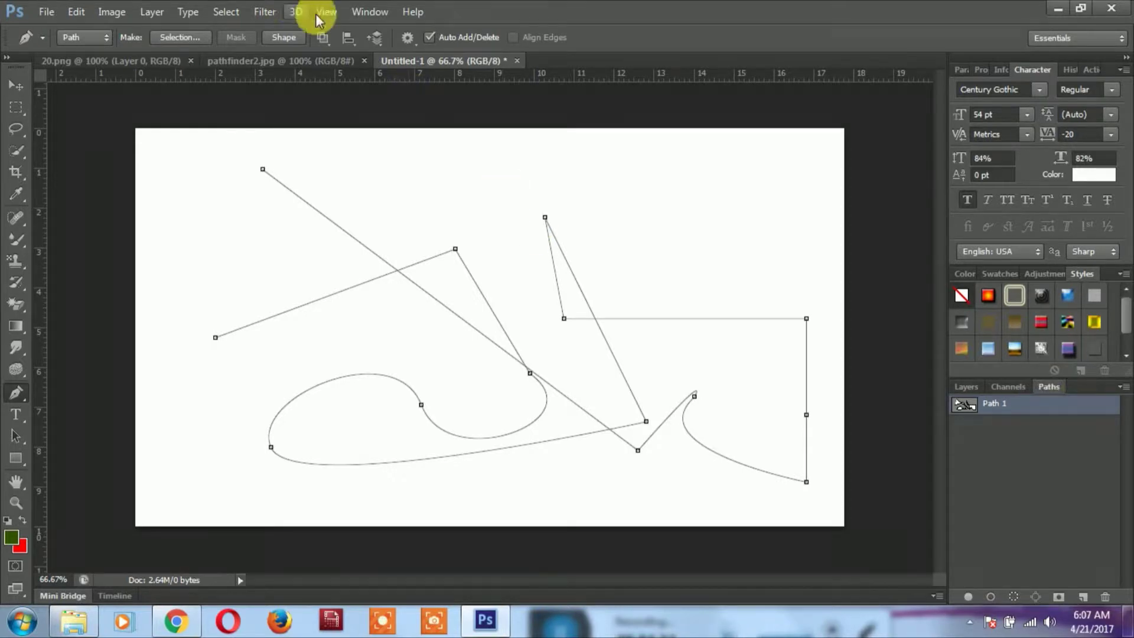
pyautogui.click(368, 12)
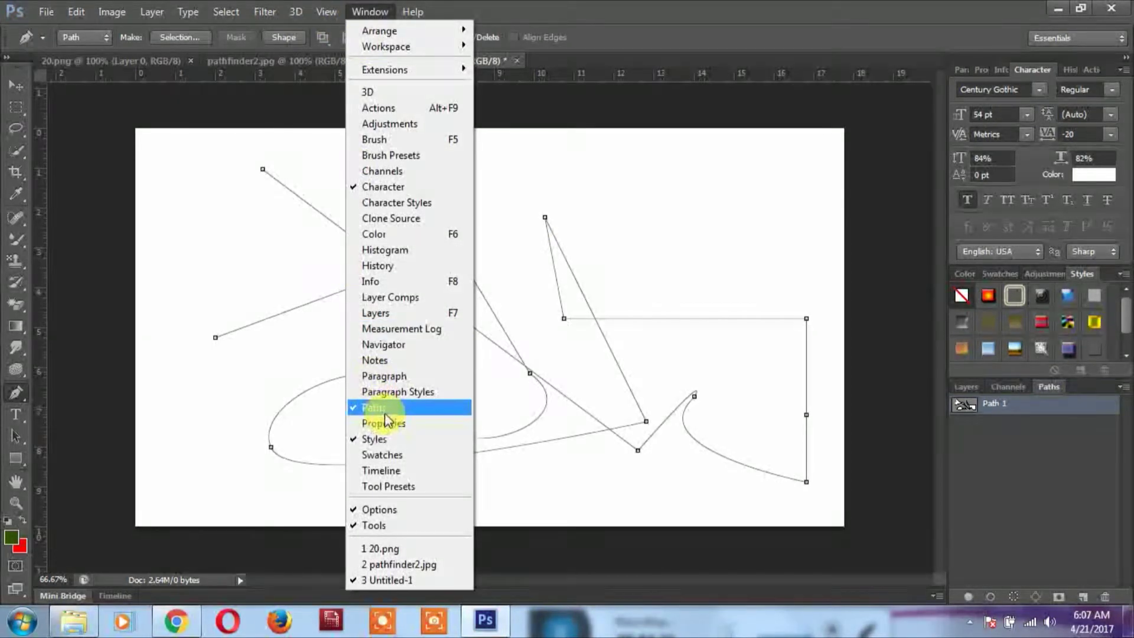
pyautogui.click(766, 86)
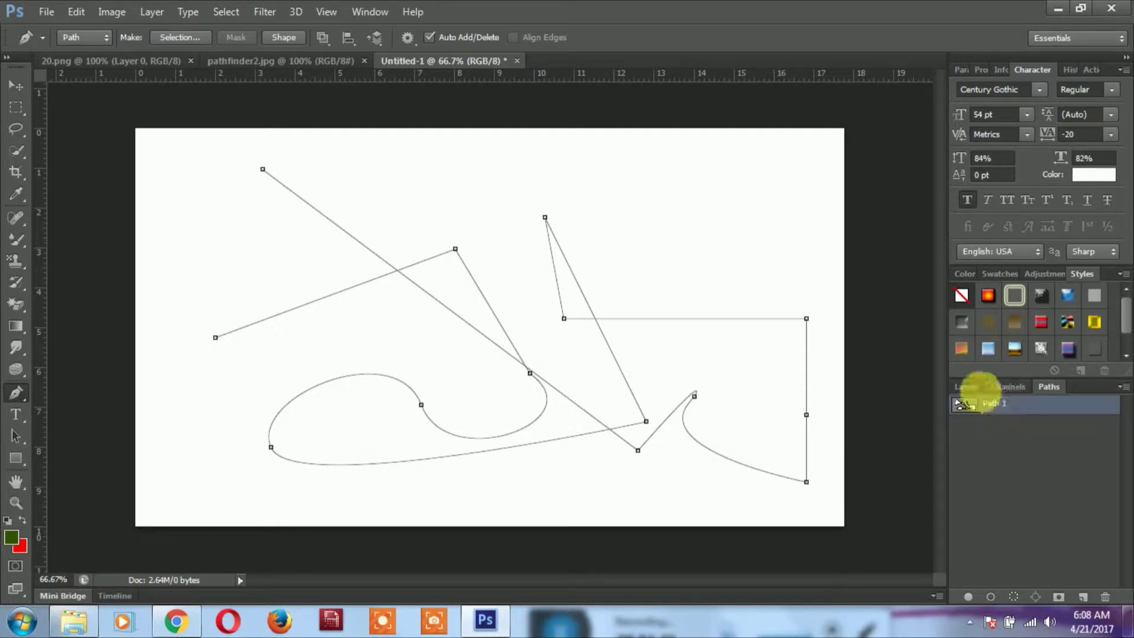
pyautogui.click(968, 387)
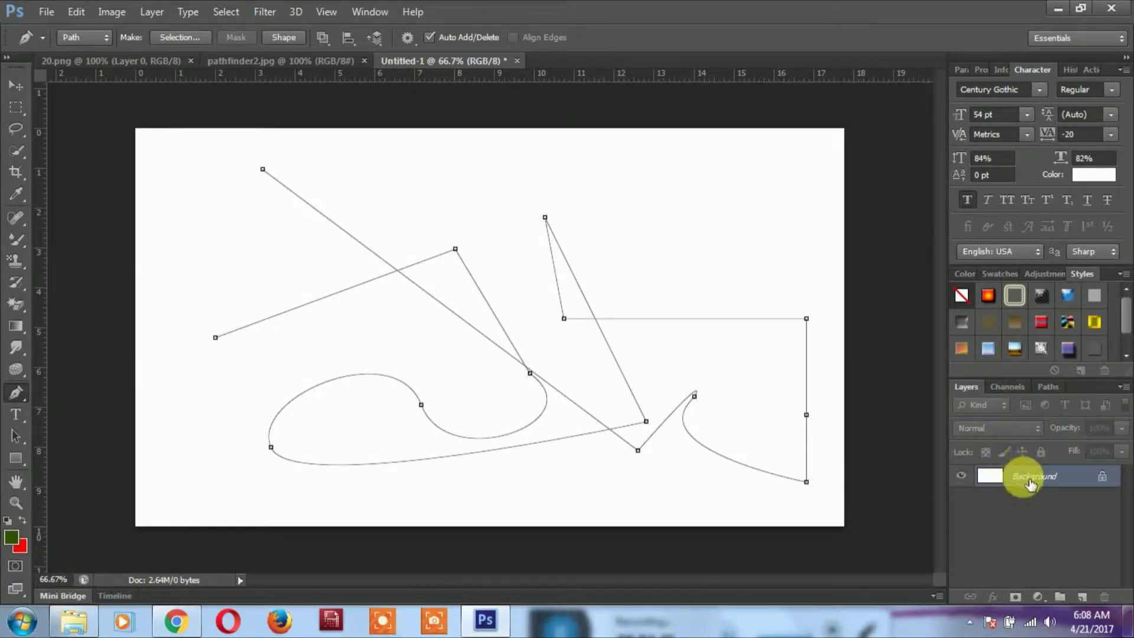
pyautogui.click(1047, 386)
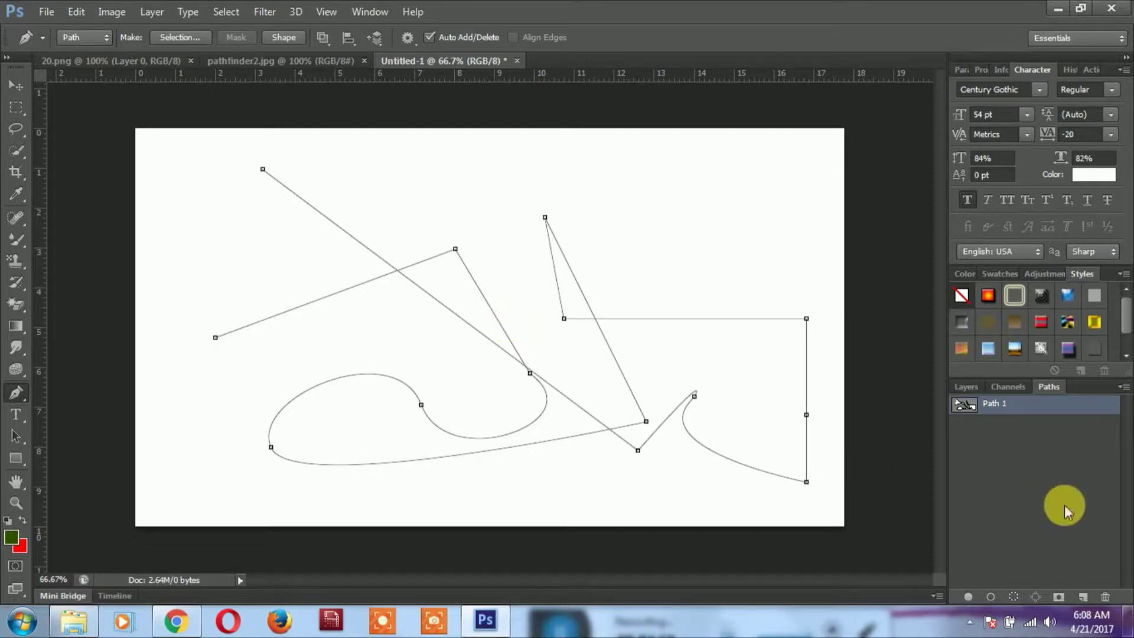
# Add an empty Path 2, then close Path 1 by joining its left and top endpoints.
pyautogui.click(1086, 597)
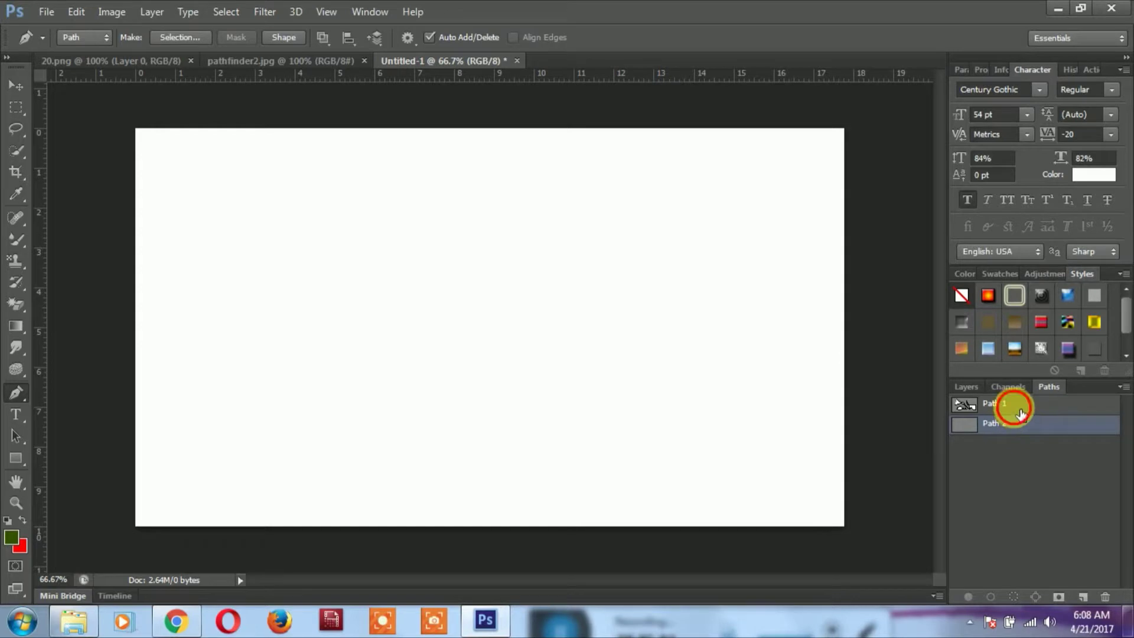
pyautogui.click(1018, 408)
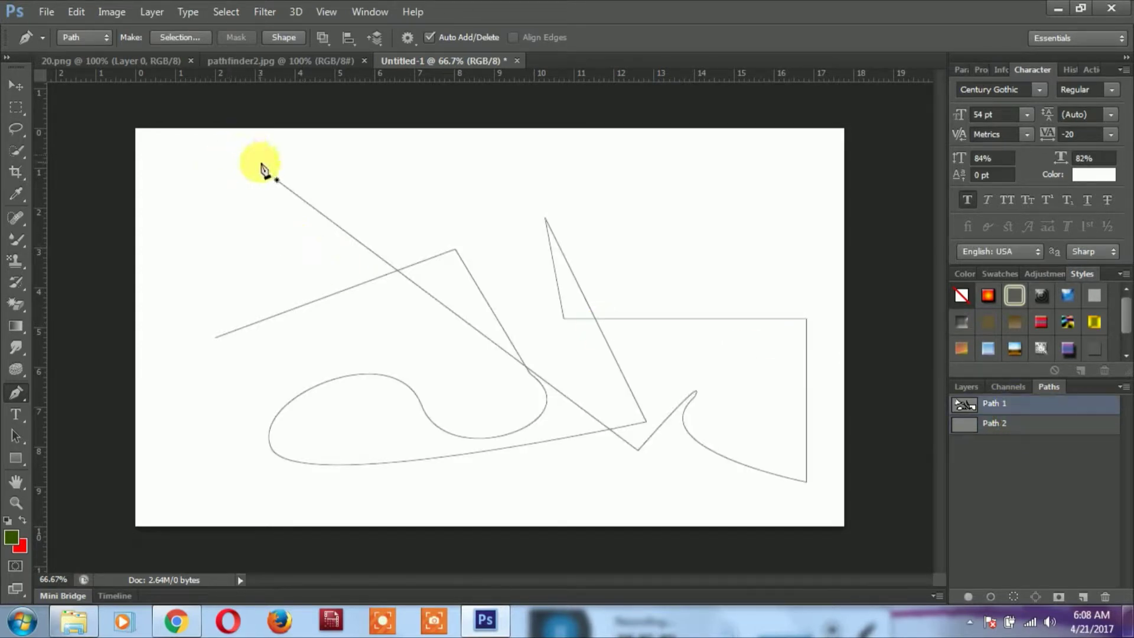
pyautogui.click(216, 338)
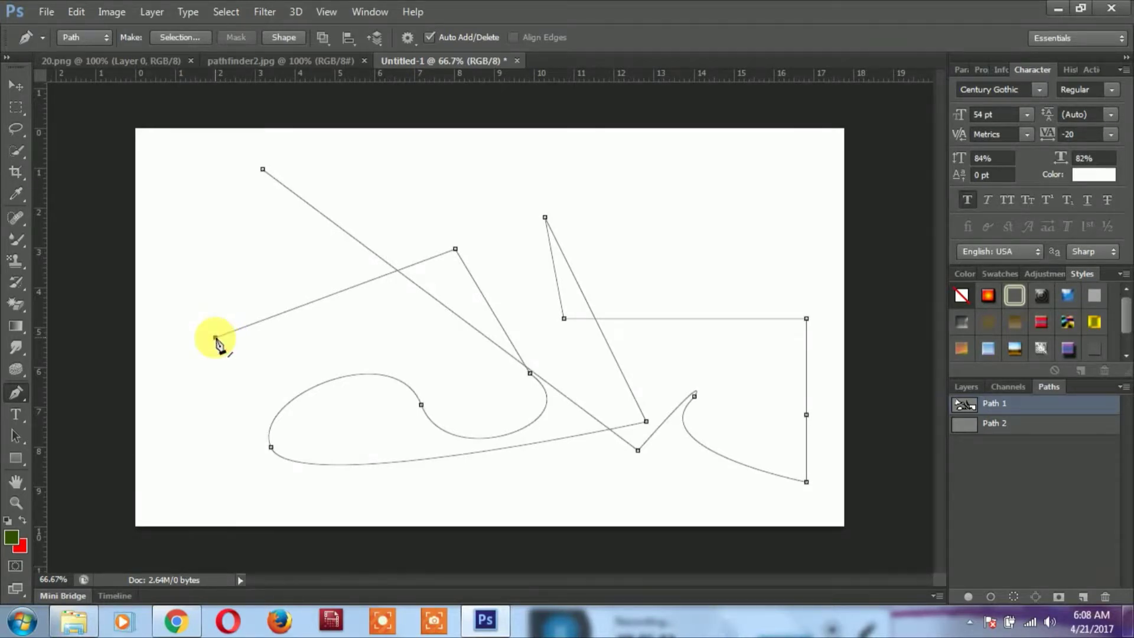
pyautogui.click(263, 169)
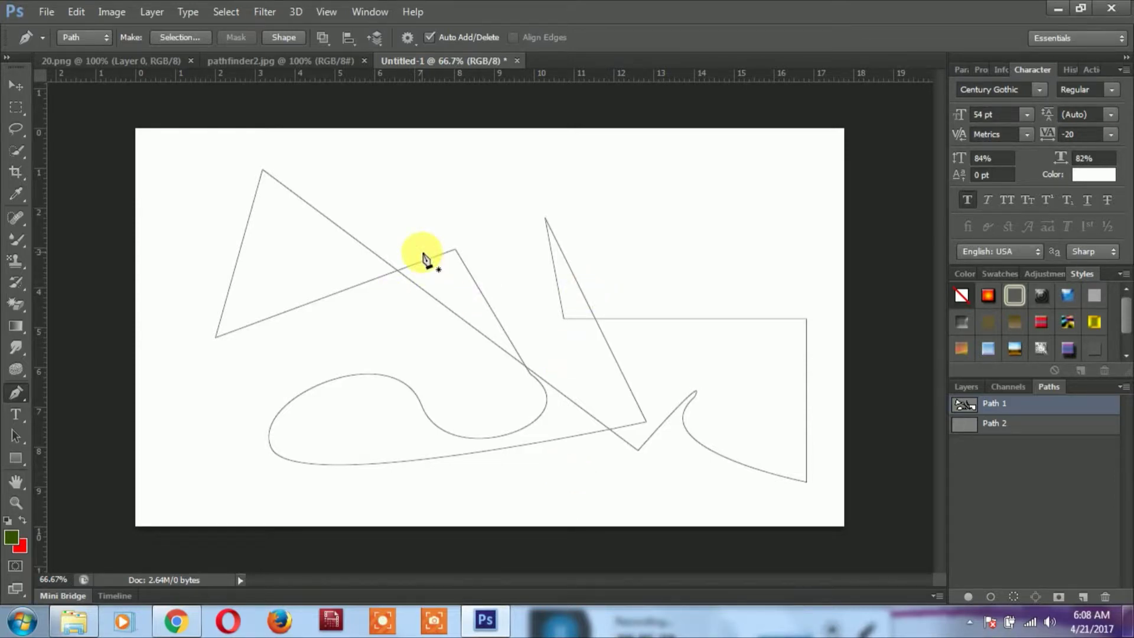
pyautogui.rightClick(472, 272)
pyautogui.click(508, 297)
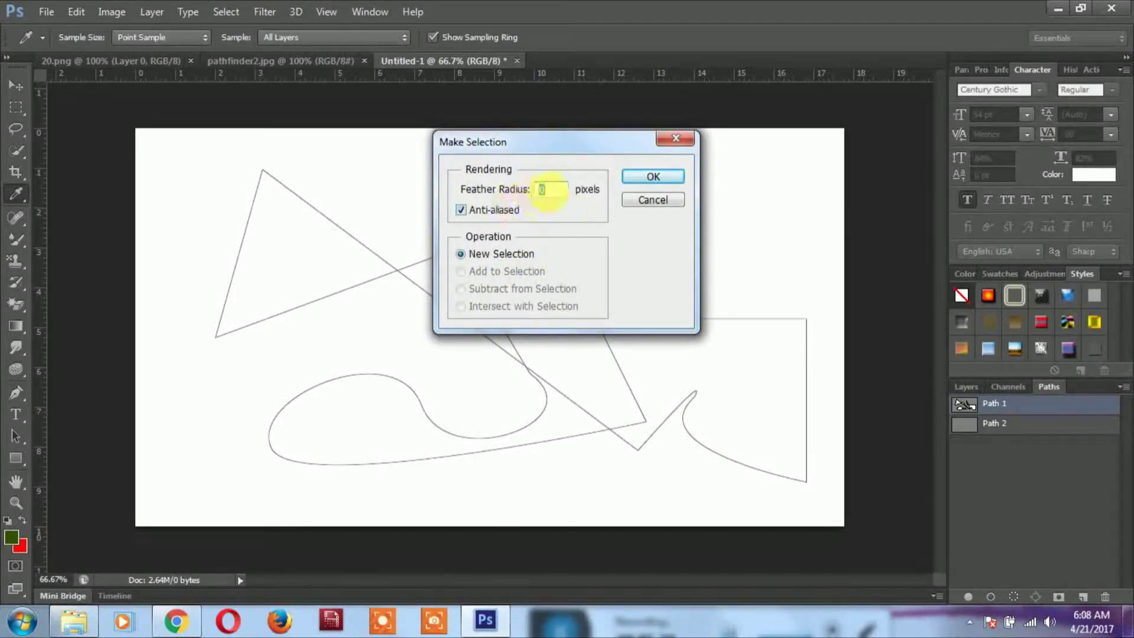
# Make a selection from Path 1 with 0-pixel feather, then undo and redo it.
pyautogui.click(644, 176)
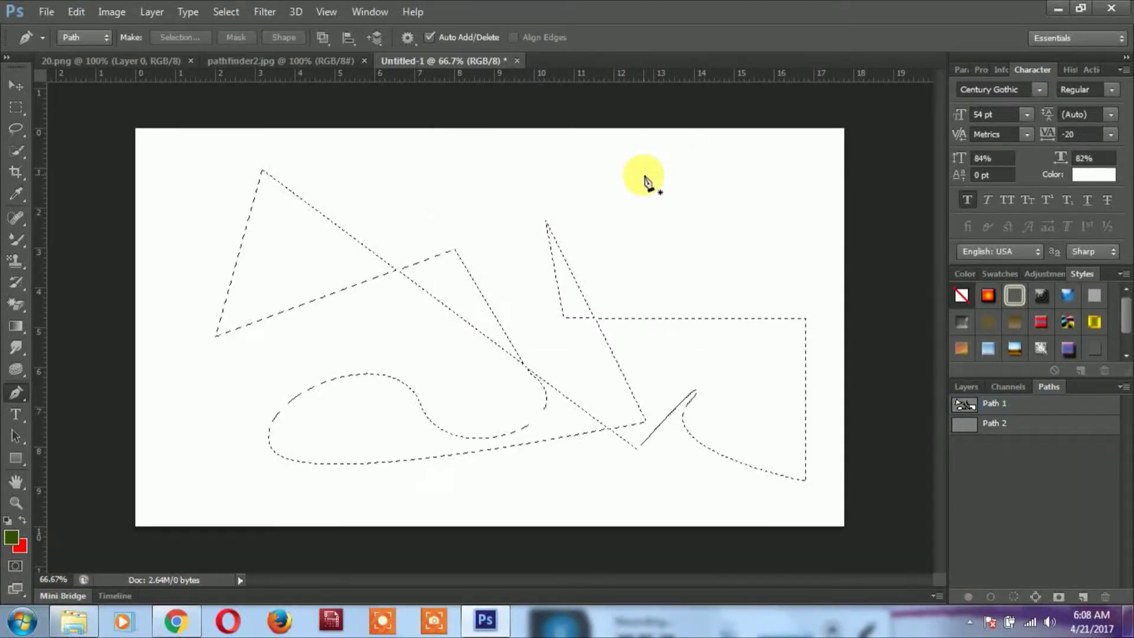
pyautogui.hotkey('ctrl', 'z')
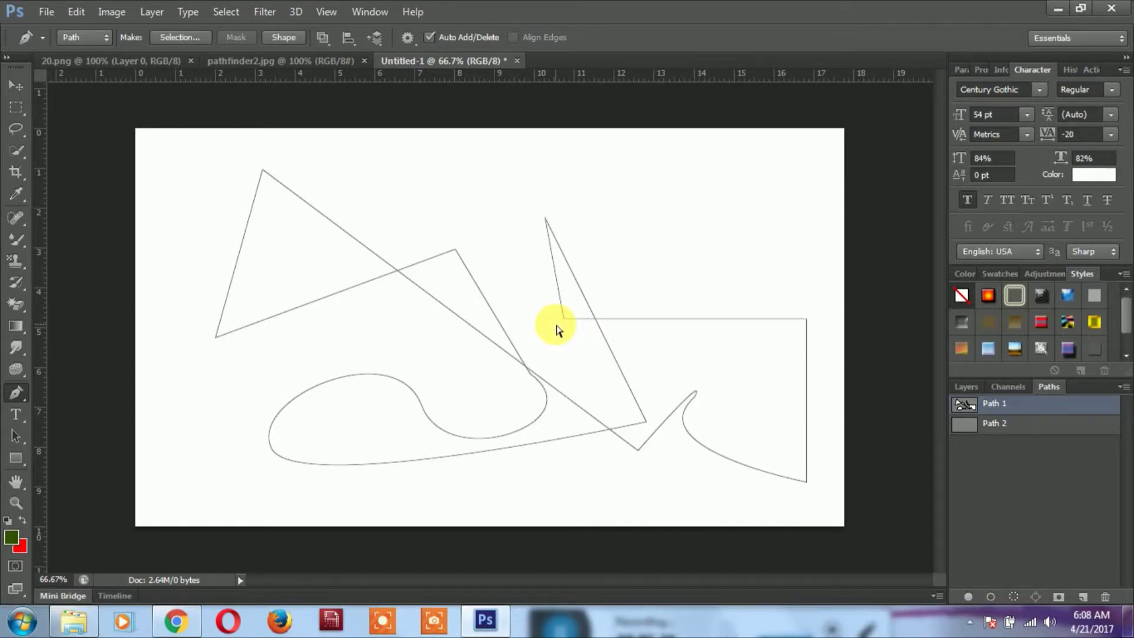
pyautogui.hotkey('ctrl', 'Return')
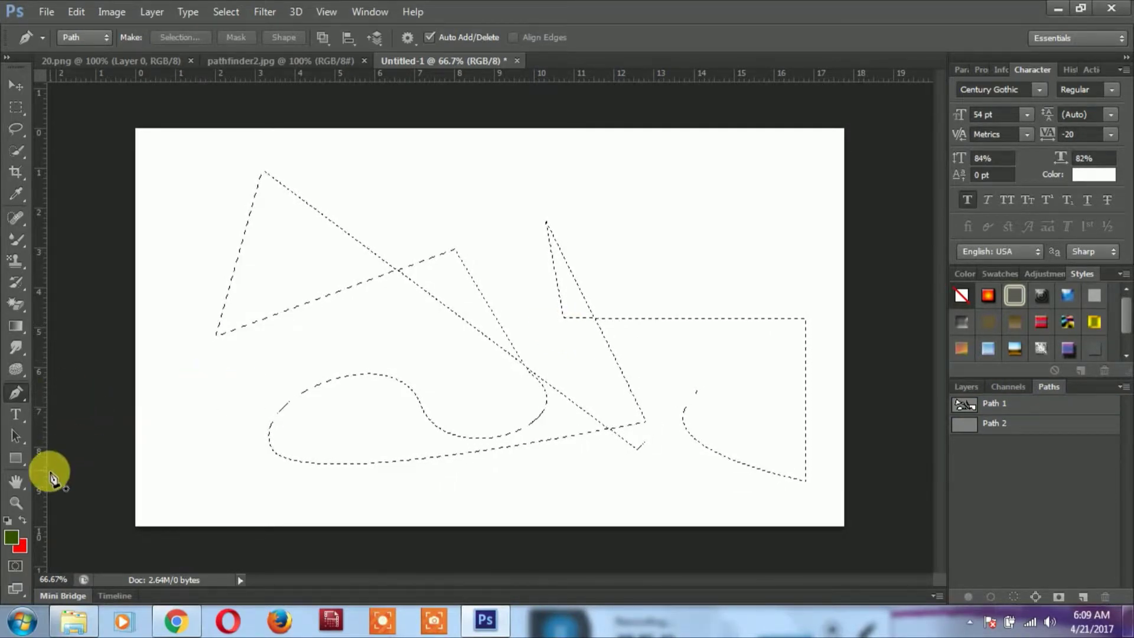
# Set the background colour to dark blue #083f72, fill the selection, then view pathfinder2.jpg.
pyautogui.click(24, 546)
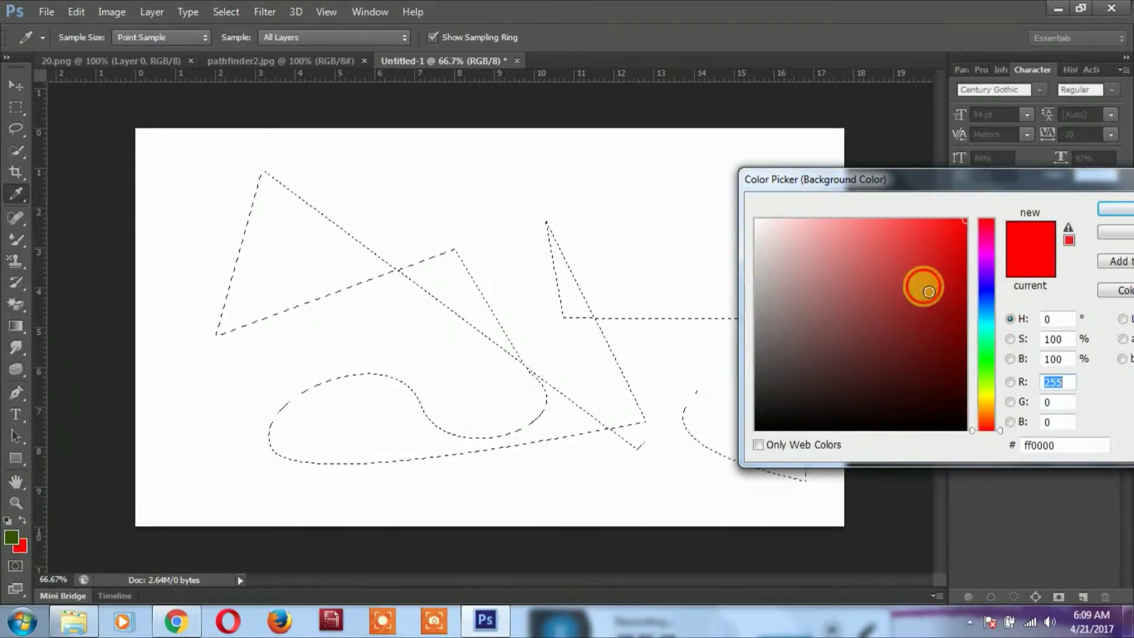
pyautogui.click(924, 286)
pyautogui.moveTo(986, 348)
pyautogui.mouseDown()
pyautogui.moveTo(985, 308)
pyautogui.moveTo(950, 235)
pyautogui.moveTo(936, 387)
pyautogui.moveTo(954, 339)
pyautogui.mouseUp()
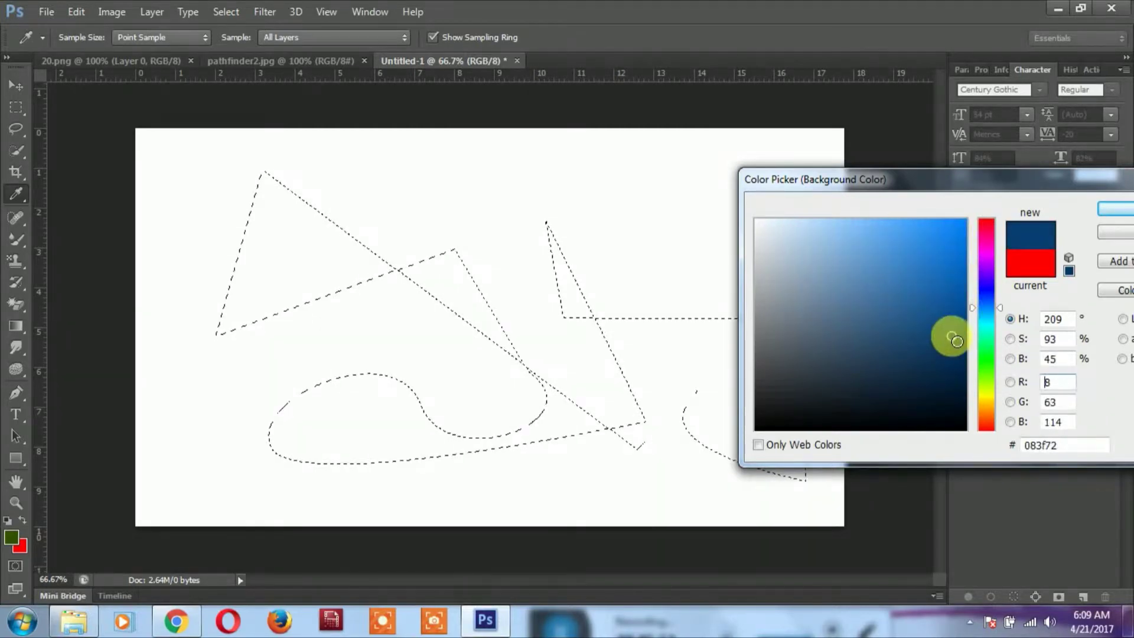
pyautogui.press('Return')
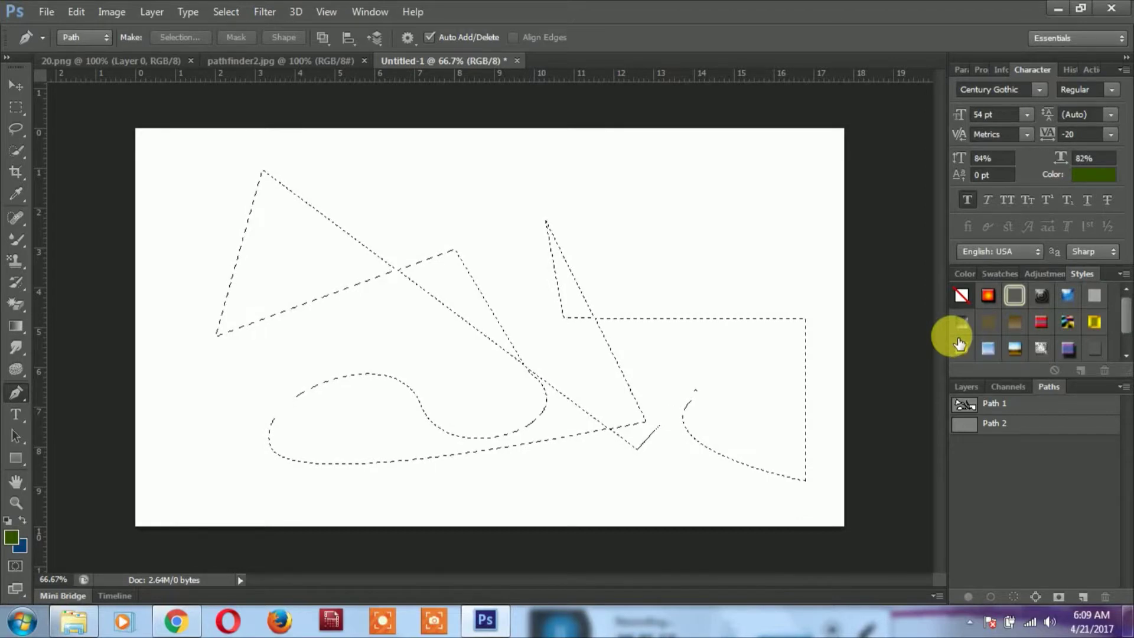
pyautogui.hotkey('ctrl', 'BackSpace')
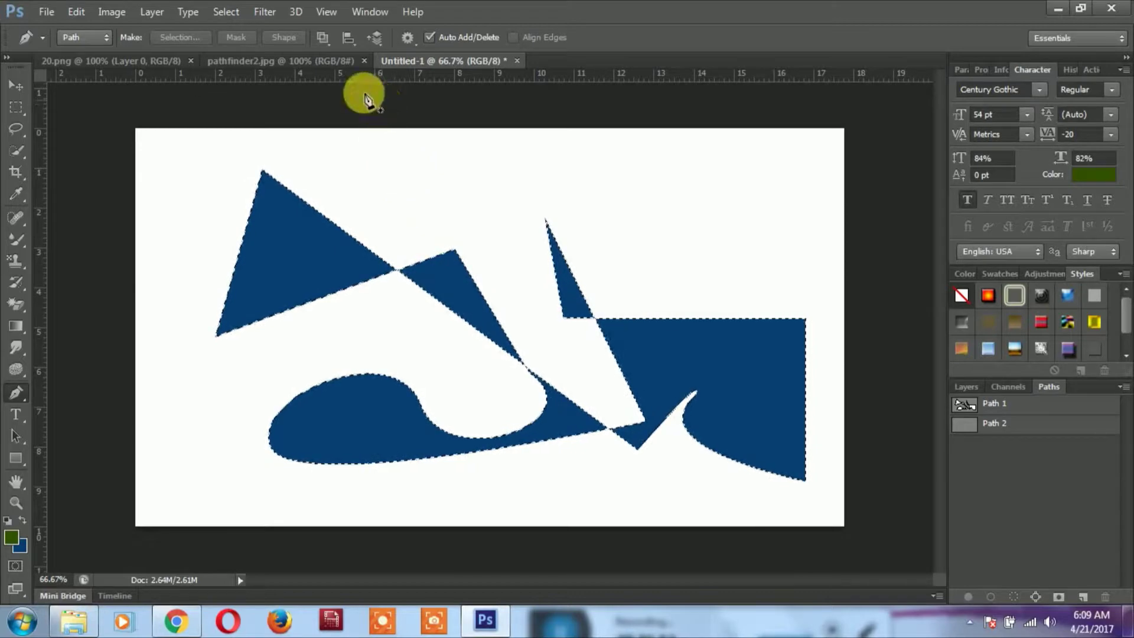
pyautogui.click(300, 56)
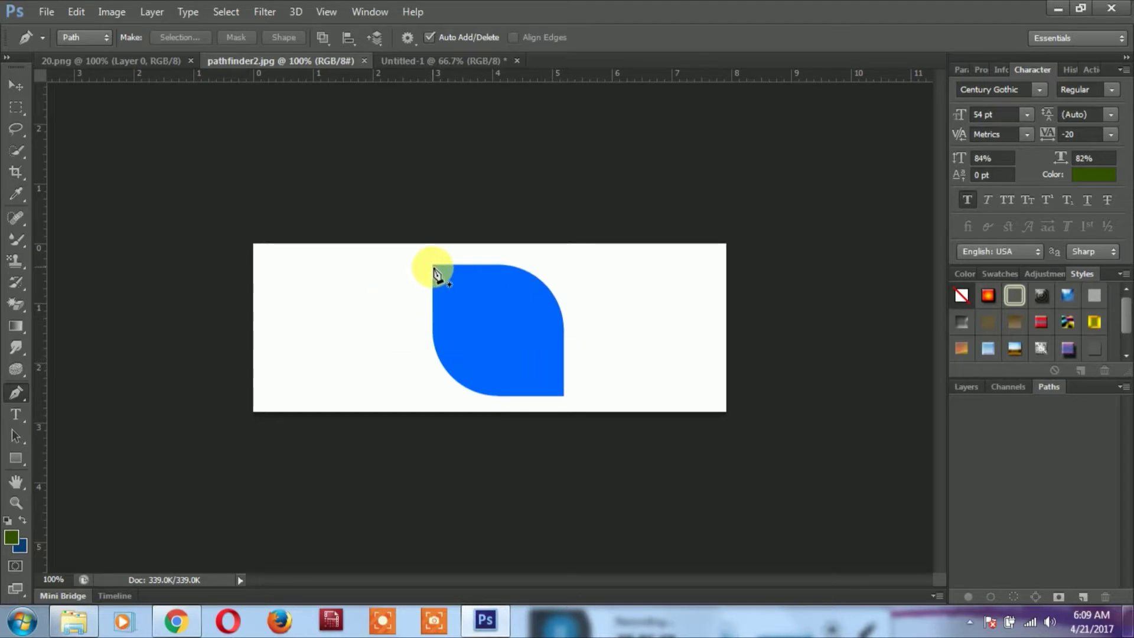
# Zoom to 200% and pen-trace the leaf's left edge from its top-left corner into a curved lower bend.
pyautogui.hotkey('ctrl', '+')
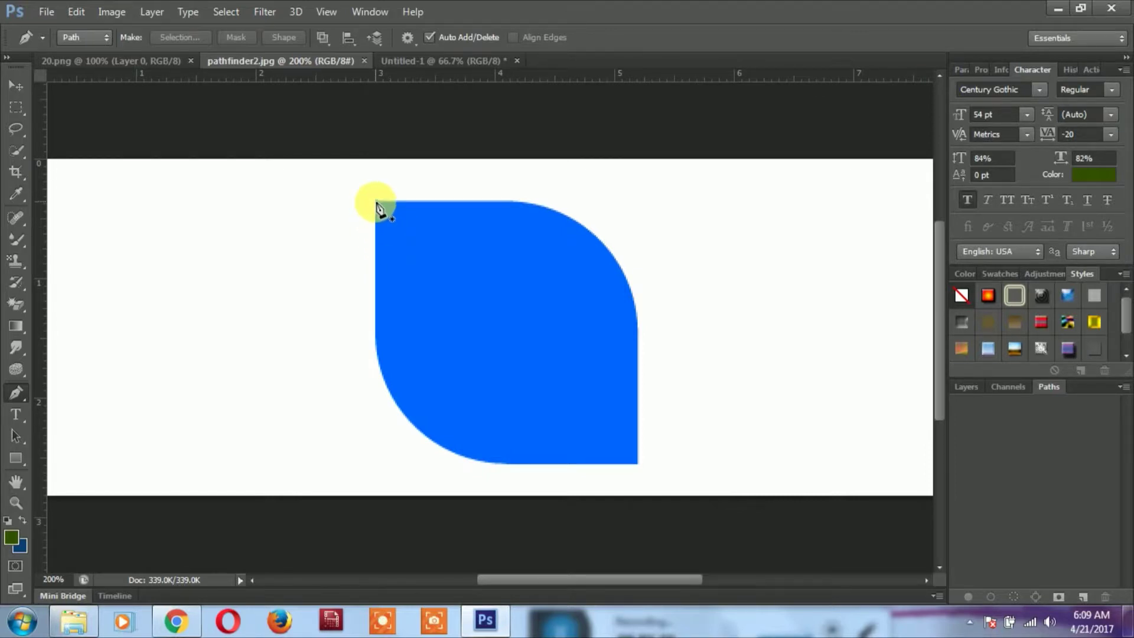
pyautogui.click(377, 202)
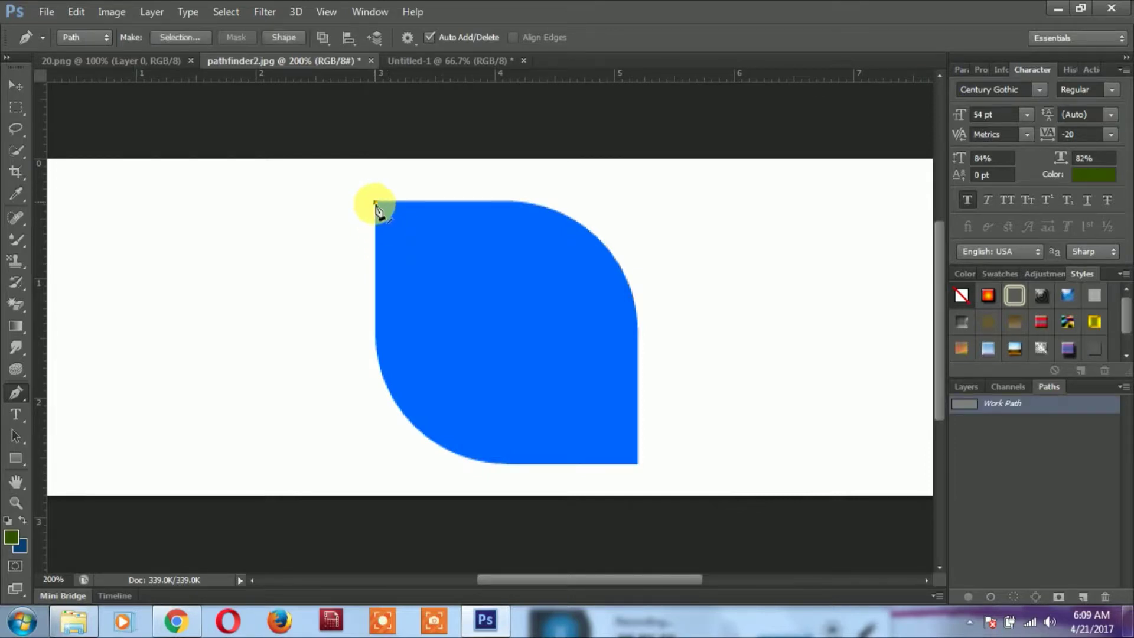
pyautogui.click(376, 353)
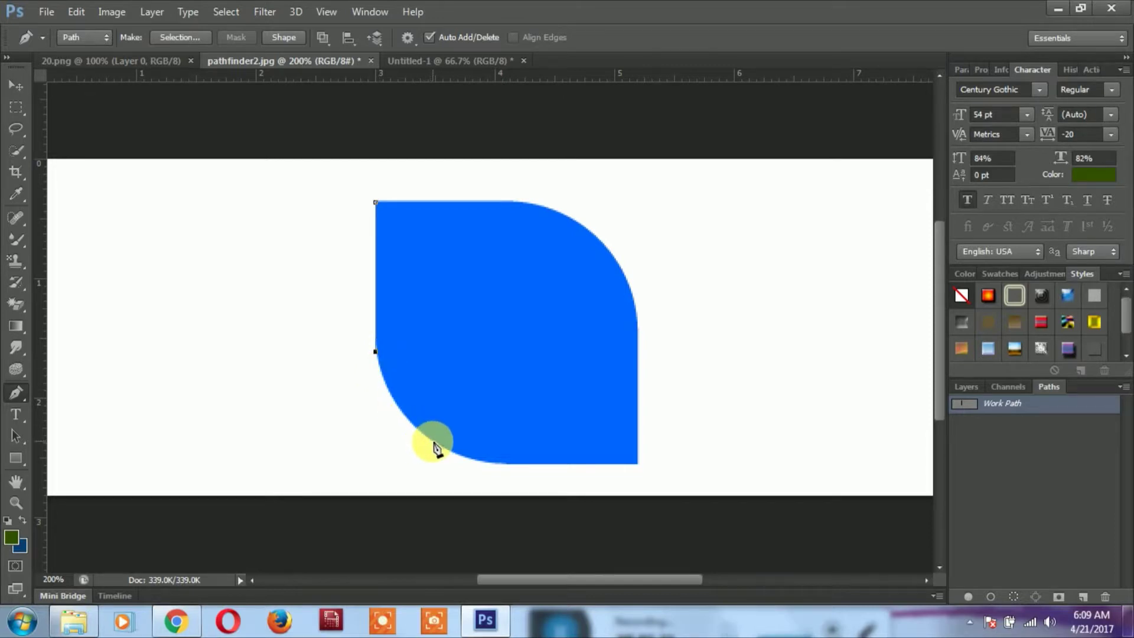
pyautogui.click(476, 466)
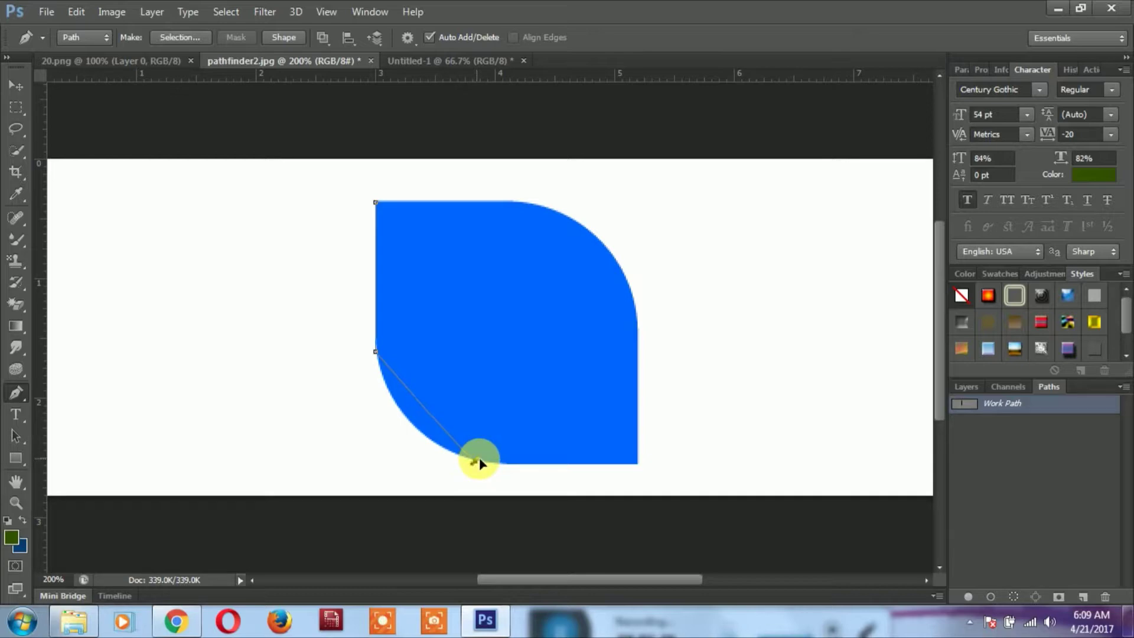
pyautogui.moveTo(475, 460)
pyautogui.mouseDown()
pyautogui.moveTo(496, 453)
pyautogui.moveTo(562, 485)
pyautogui.mouseUp()
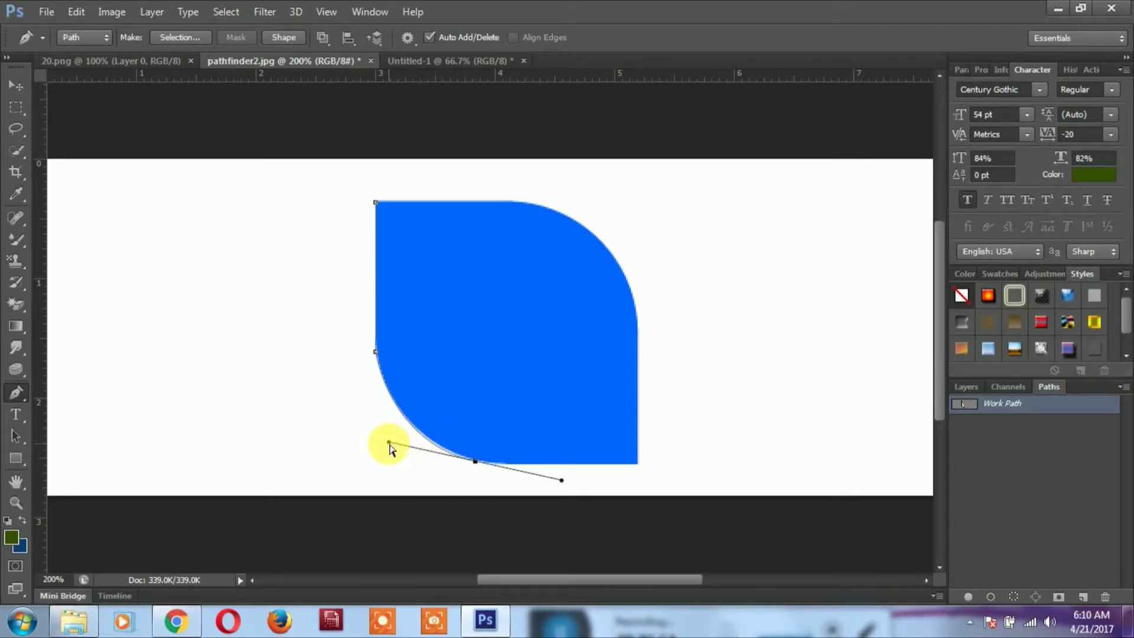
pyautogui.moveTo(389, 442); pyautogui.dragTo(388, 439)
pyautogui.moveTo(476, 462); pyautogui.dragTo(389, 440)
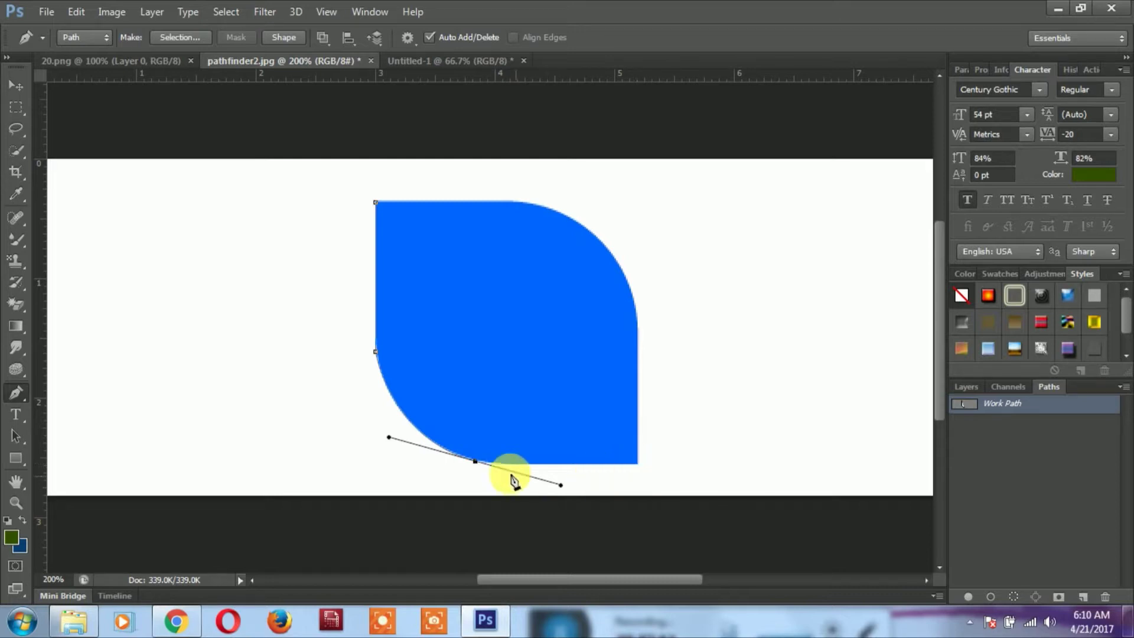
# Continue the path through the bottom-right corner, up the right edge, and along the curved top edge.
pyautogui.click(637, 466)
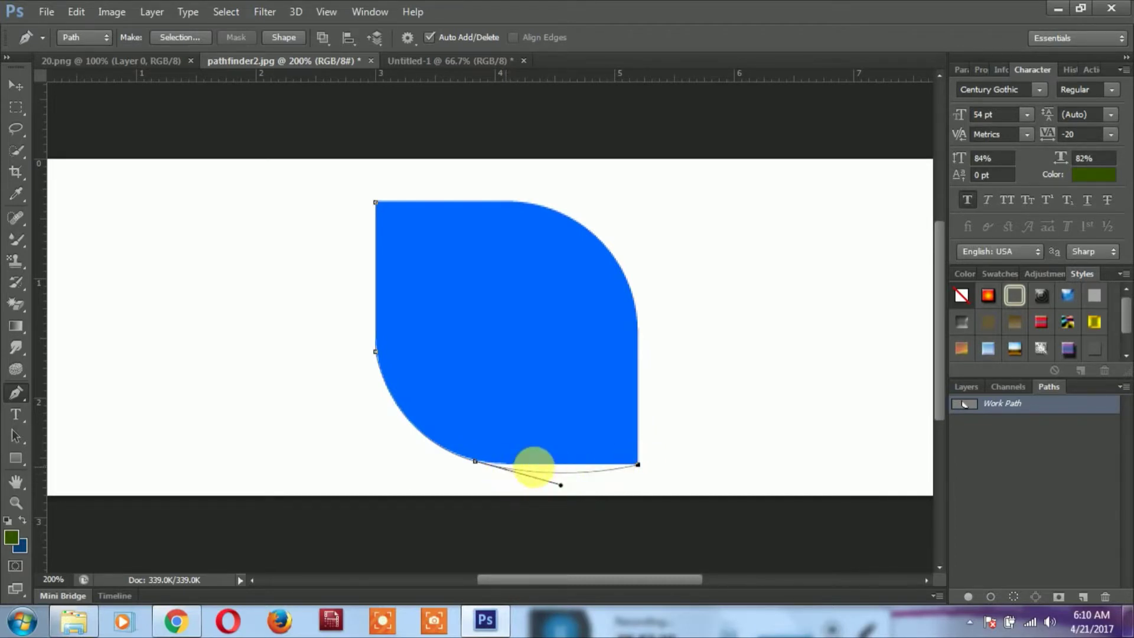
pyautogui.moveTo(554, 474); pyautogui.dragTo(560, 485)
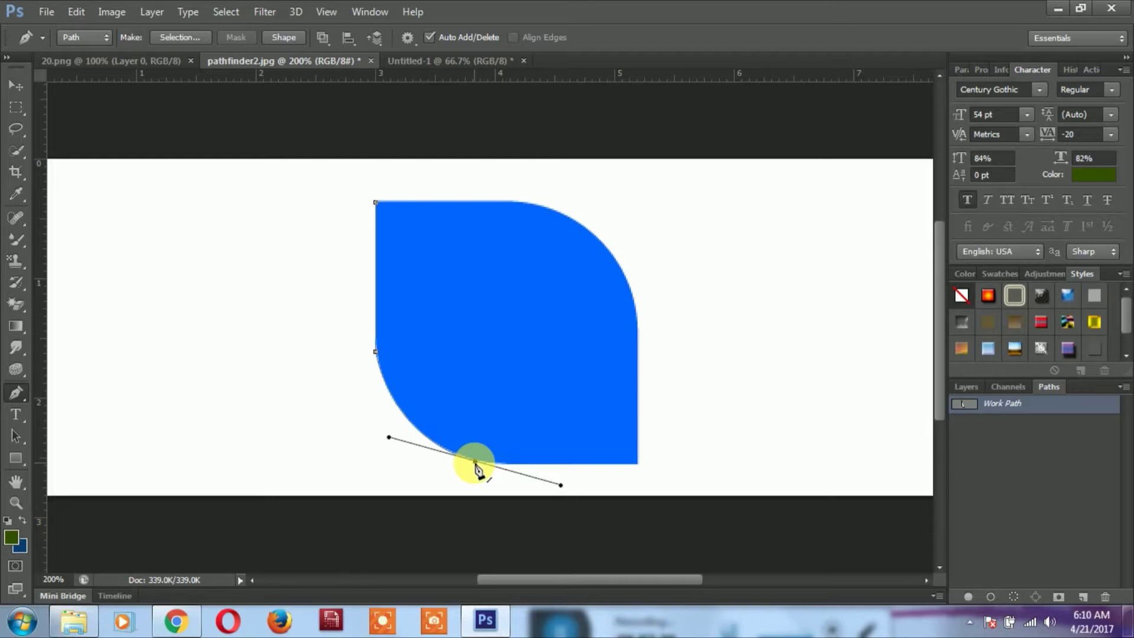
pyautogui.keyDown('alt'); pyautogui.click(476, 466); pyautogui.keyUp('alt')
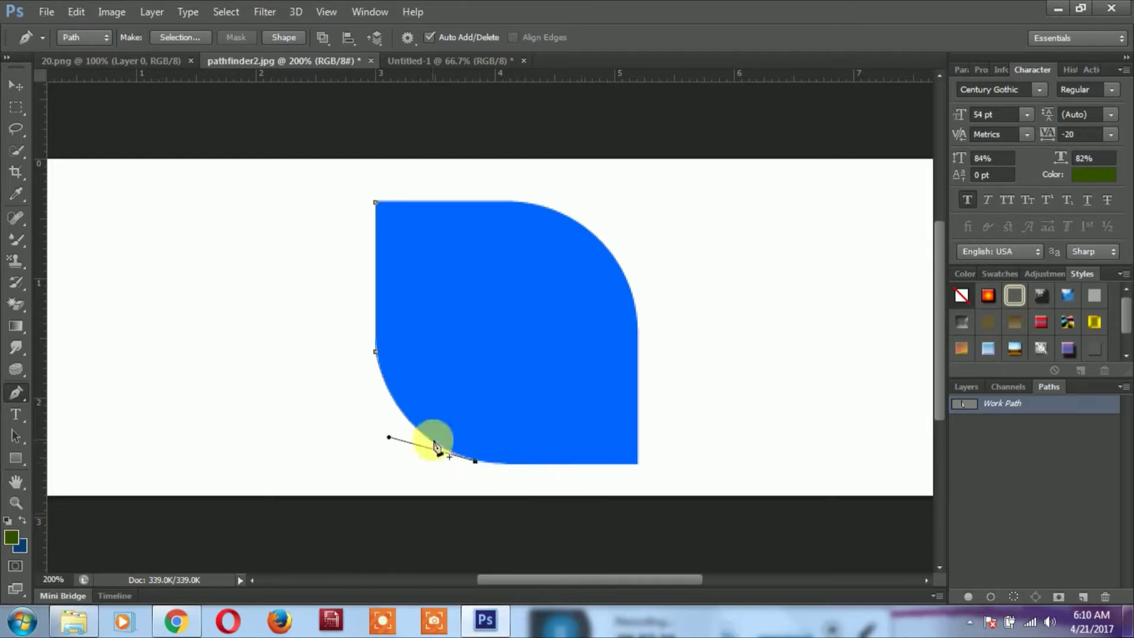
pyautogui.click(638, 465)
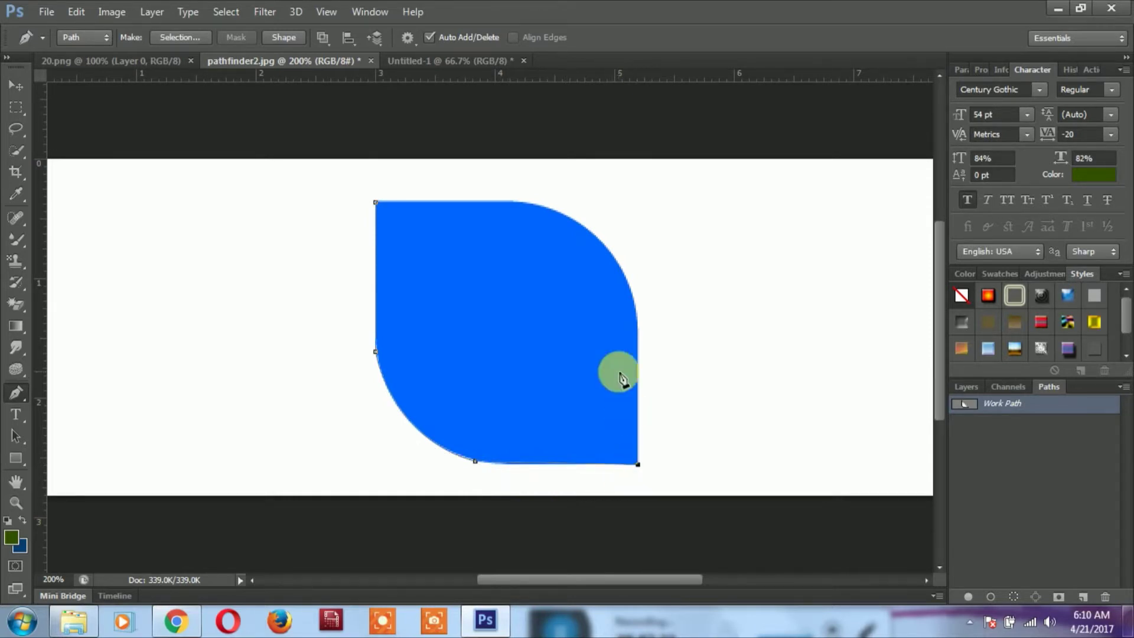
pyautogui.click(638, 320)
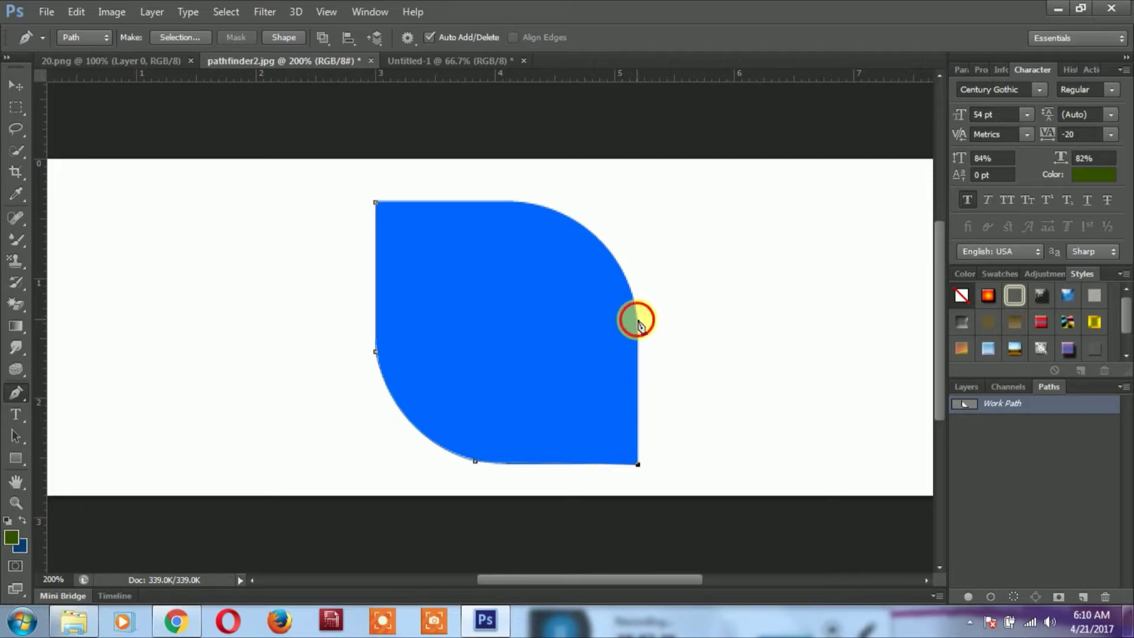
pyautogui.click(512, 202)
pyautogui.moveTo(513, 202)
pyautogui.mouseDown()
pyautogui.moveTo(399, 208)
pyautogui.moveTo(401, 198)
pyautogui.mouseUp()
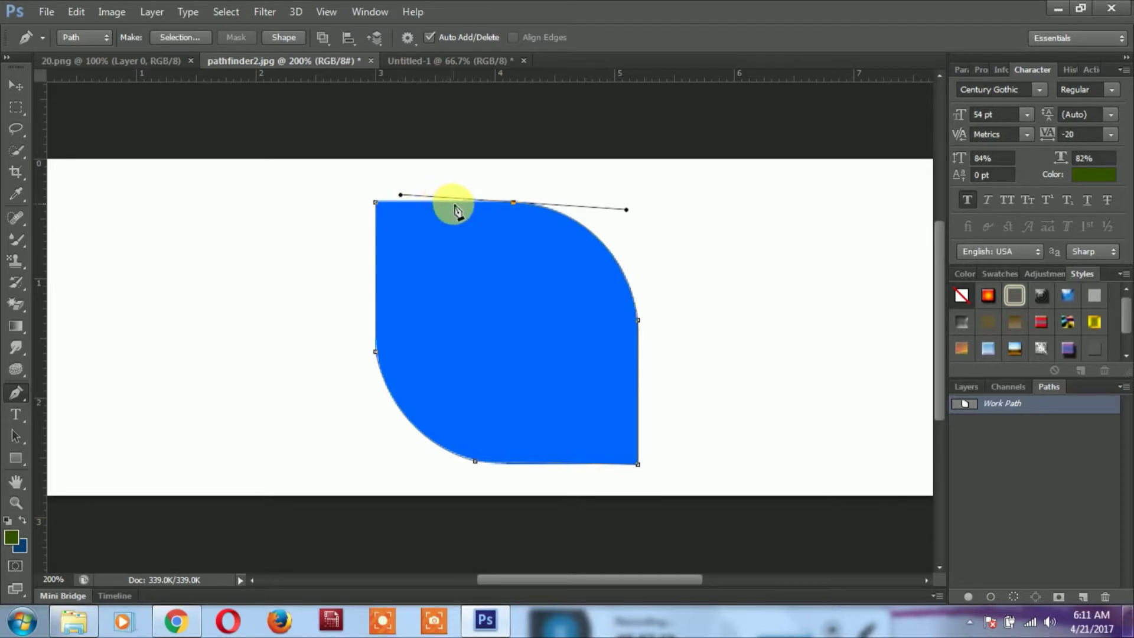
# Close the path at the top-left corner and Alt-click anchors to remove unwanted direction handles.
pyautogui.click(377, 204)
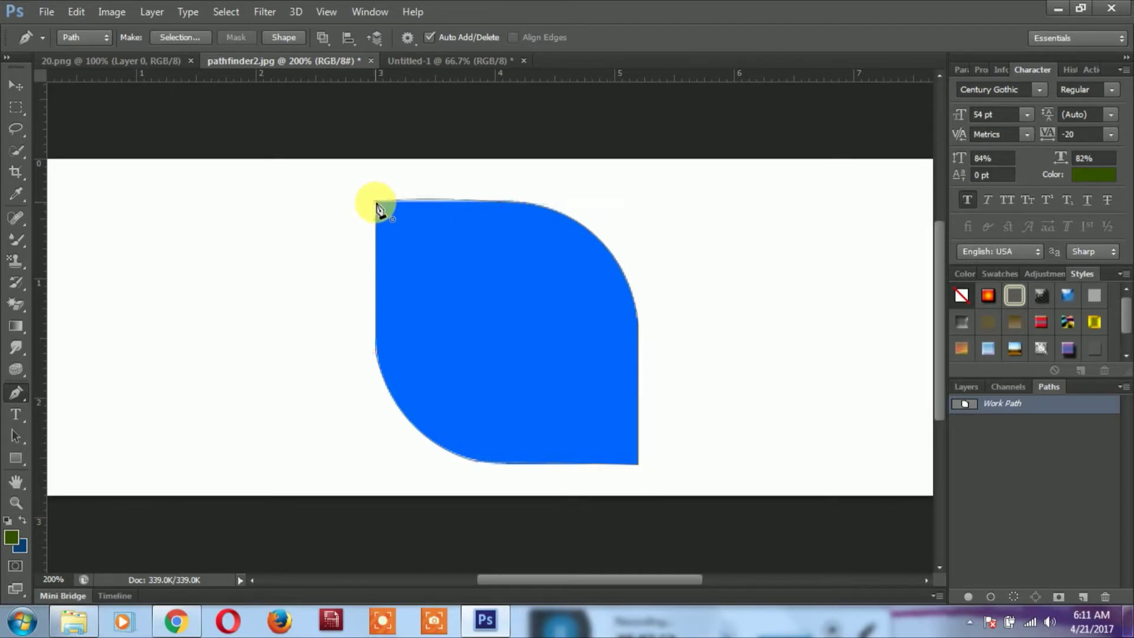
pyautogui.keyDown('ctrl'); pyautogui.click(376, 204); pyautogui.keyUp('ctrl')
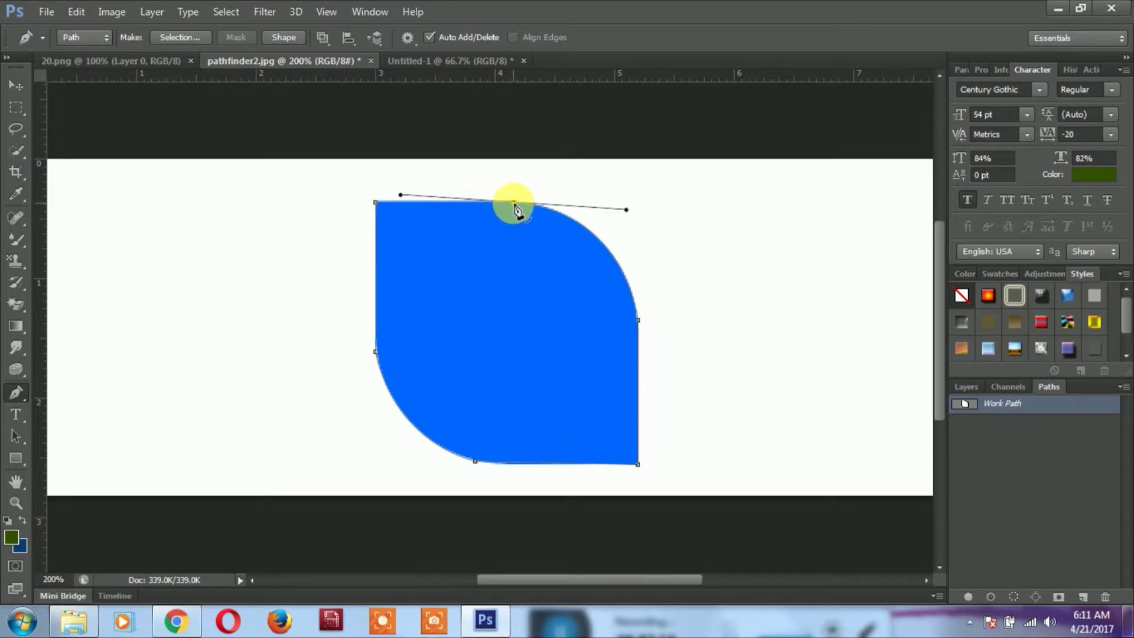
pyautogui.press('super')
pyautogui.press('super')
pyautogui.press('alt')
pyautogui.press('alt')
pyautogui.click(513, 203)
pyautogui.click(377, 204)
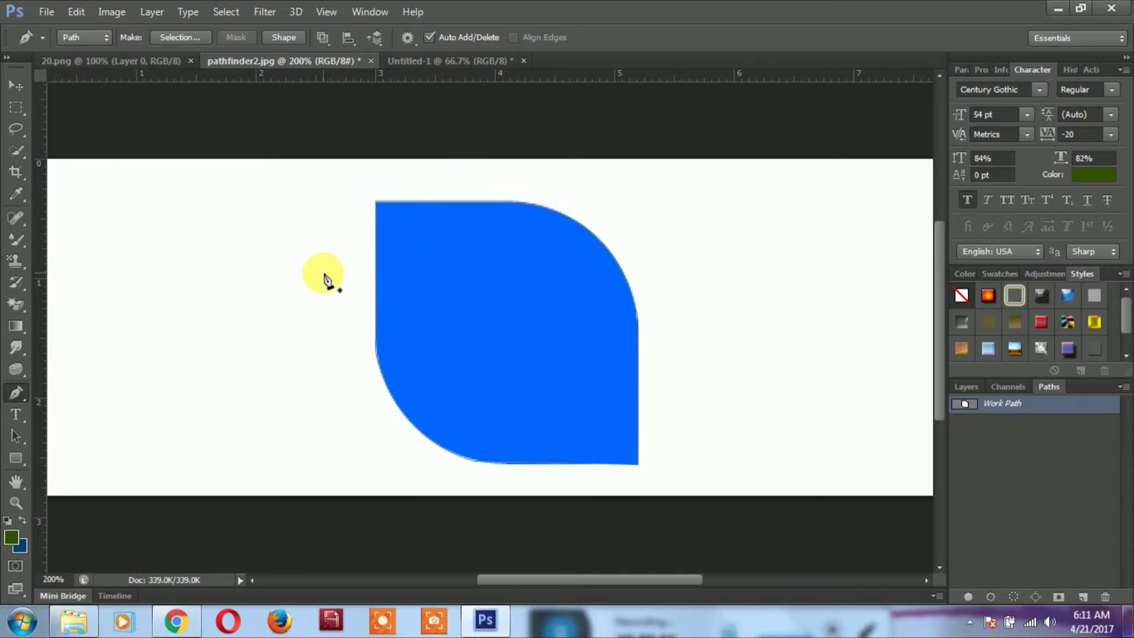
# Load the traced leaf path as a selection with Ctrl+Enter.
pyautogui.hotkey('ctrl', 'Return')
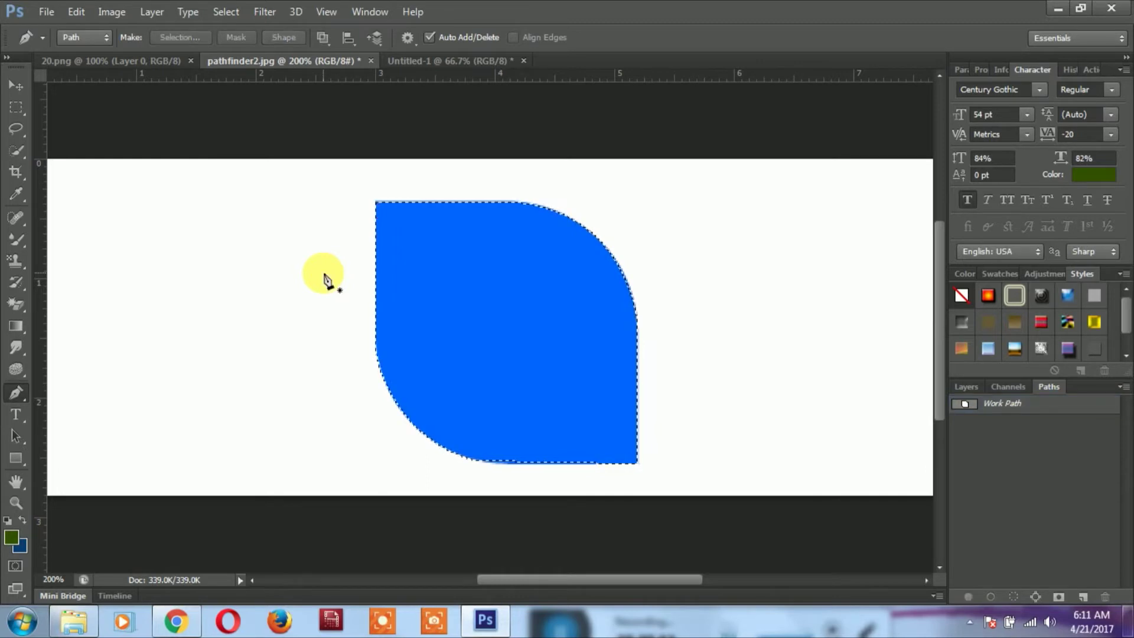
pyautogui.rightClick(508, 285)
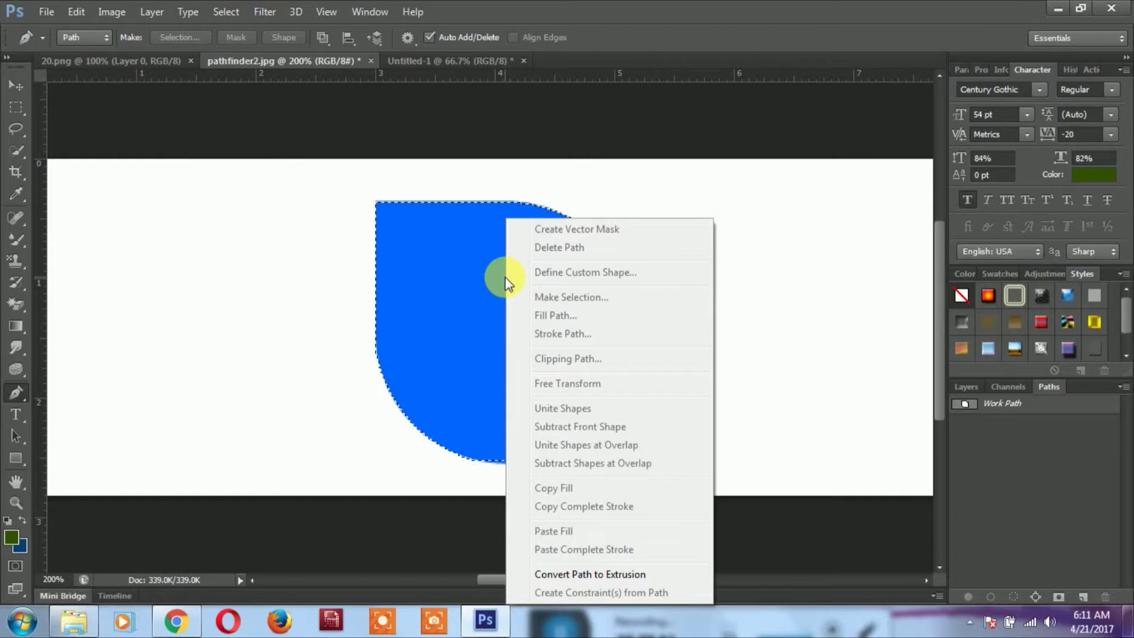
pyautogui.click(479, 235)
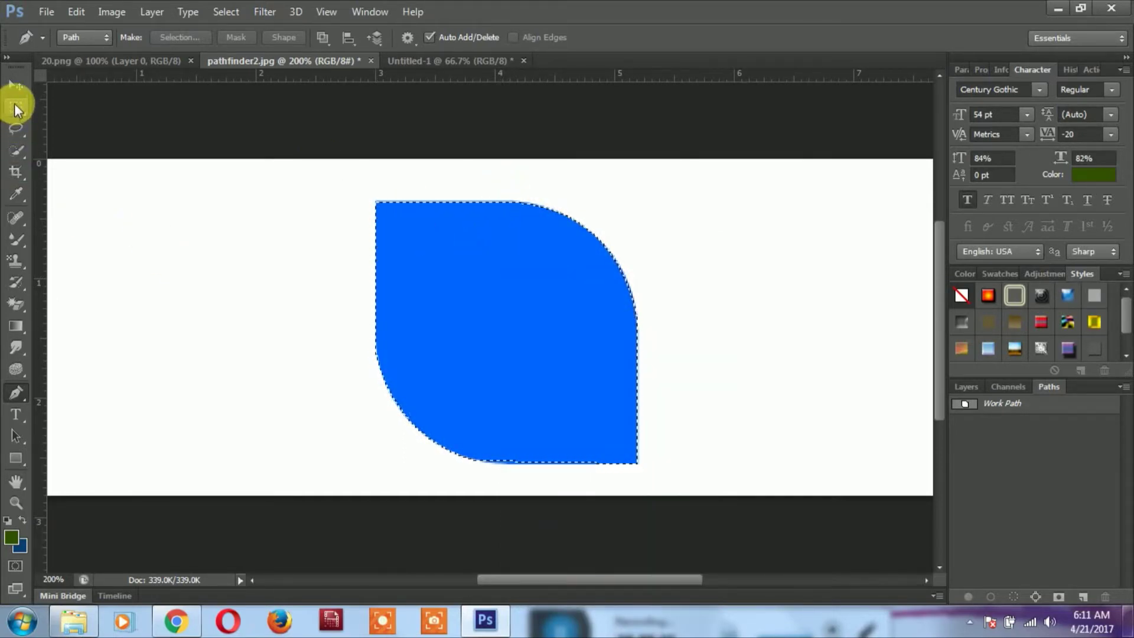
# Show the Layers panel and use the Move tool to drag the selected leaf up and right.
pyautogui.click(14, 89)
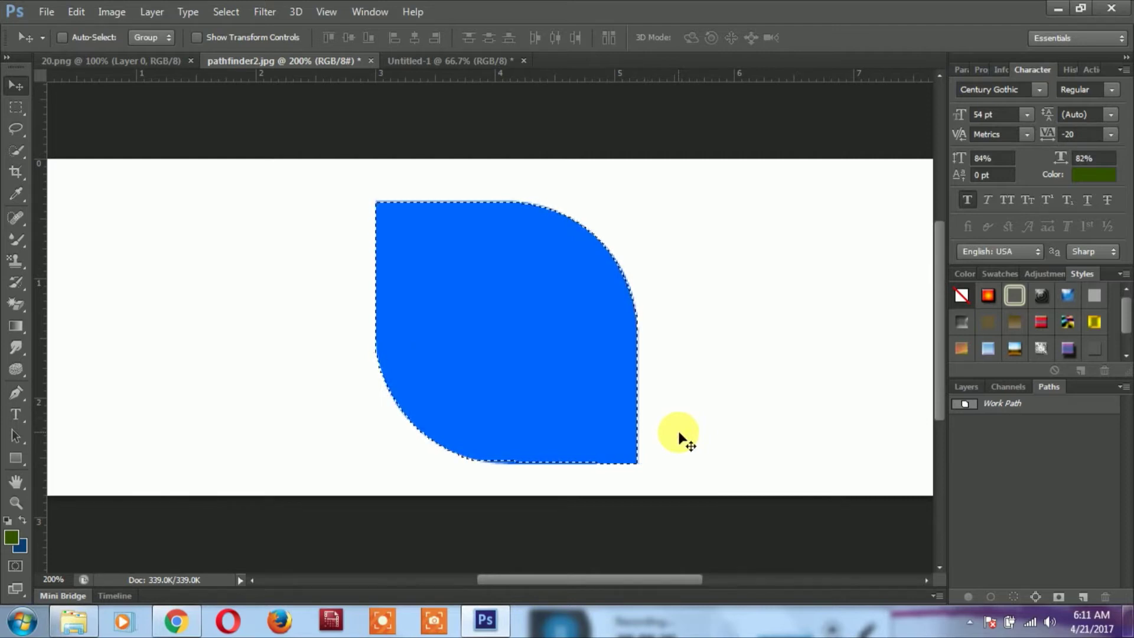
pyautogui.click(957, 387)
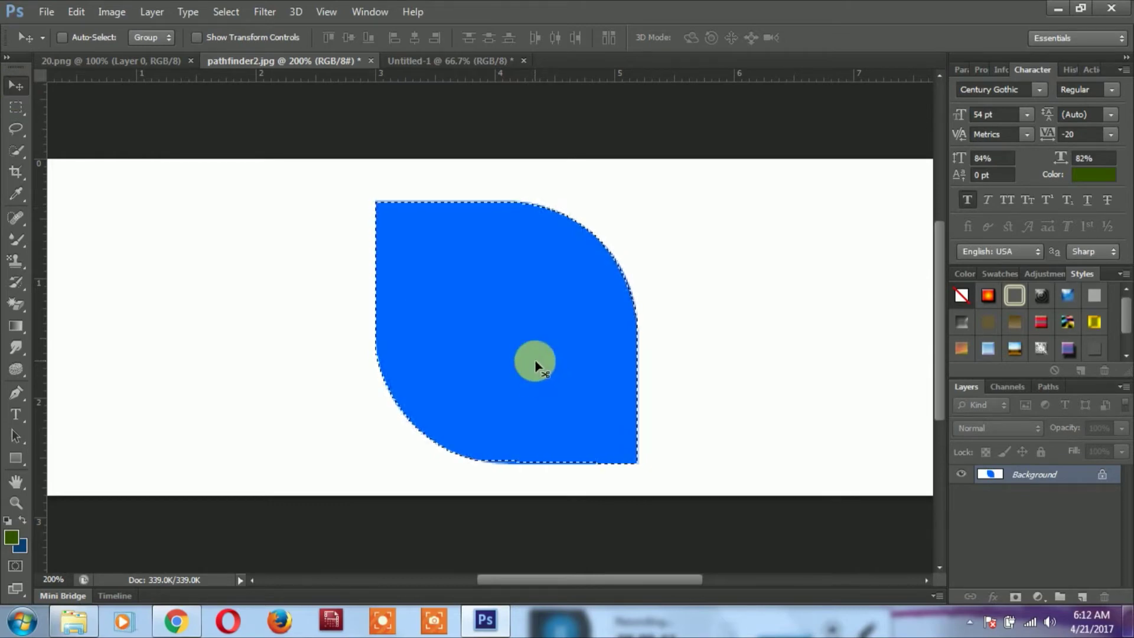
pyautogui.moveTo(535, 366)
pyautogui.mouseDown()
pyautogui.moveTo(756, 322)
pyautogui.moveTo(836, 363)
pyautogui.moveTo(758, 331)
pyautogui.mouseUp()
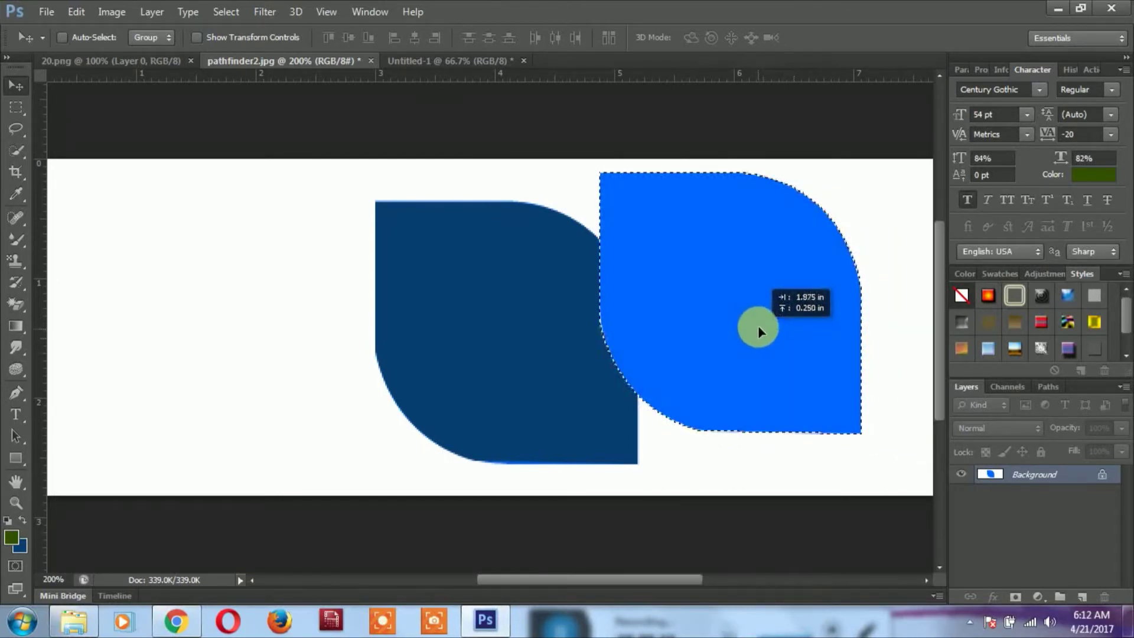
pyautogui.hotkey('ctrl', 'z')
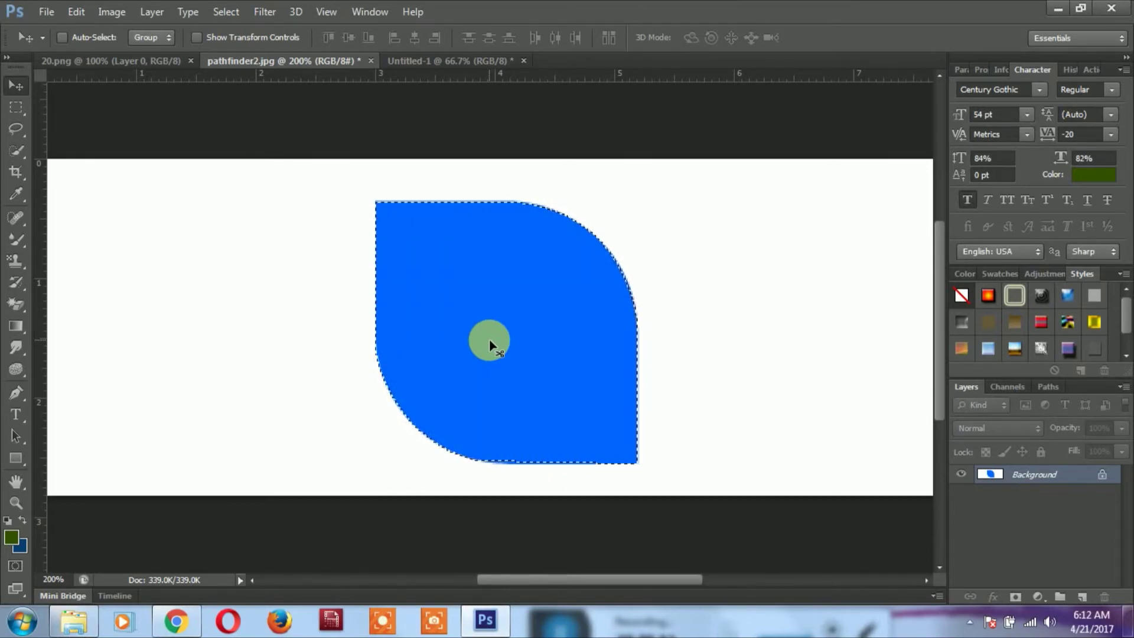
pyautogui.hotkey('ctrl', 'j')
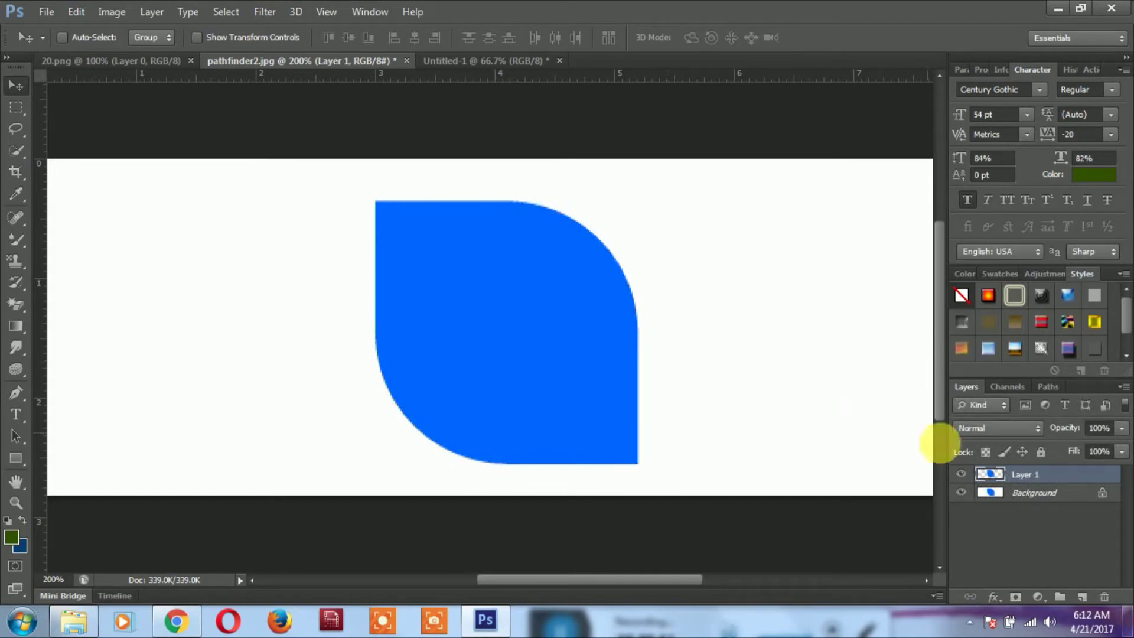
pyautogui.click(963, 493)
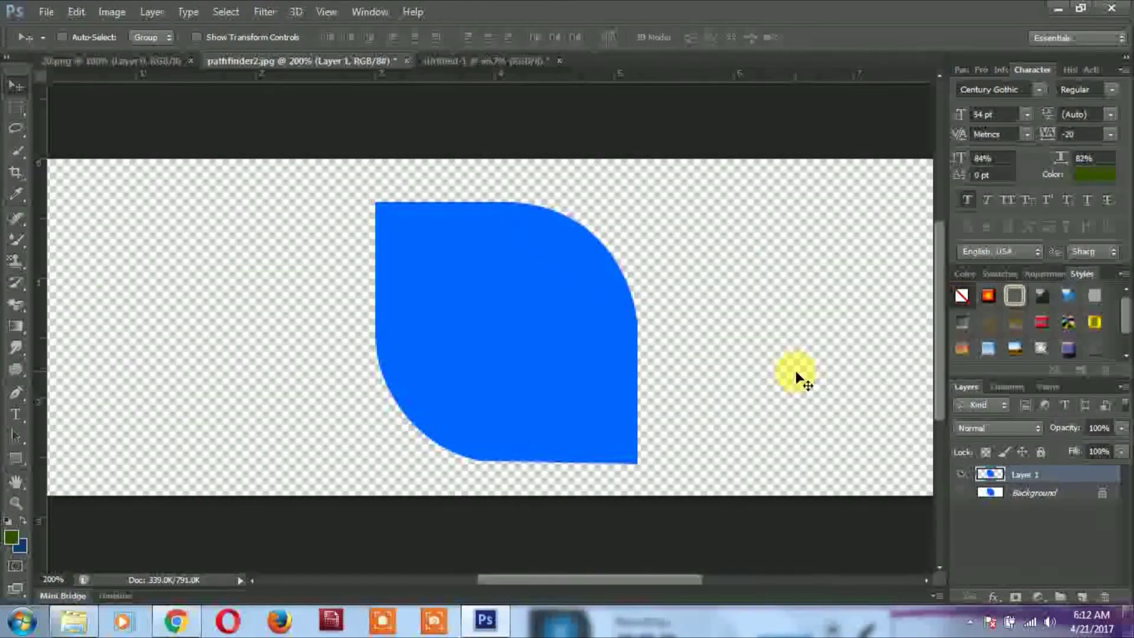
pyautogui.click(556, 376)
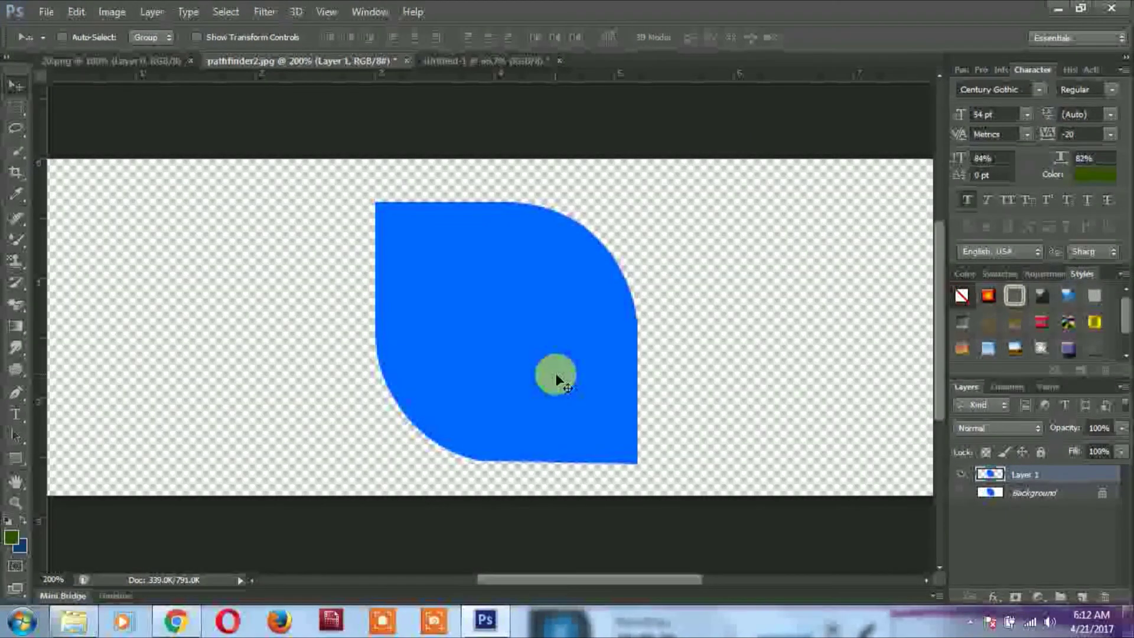
pyautogui.hotkey('ctrl', 'e')
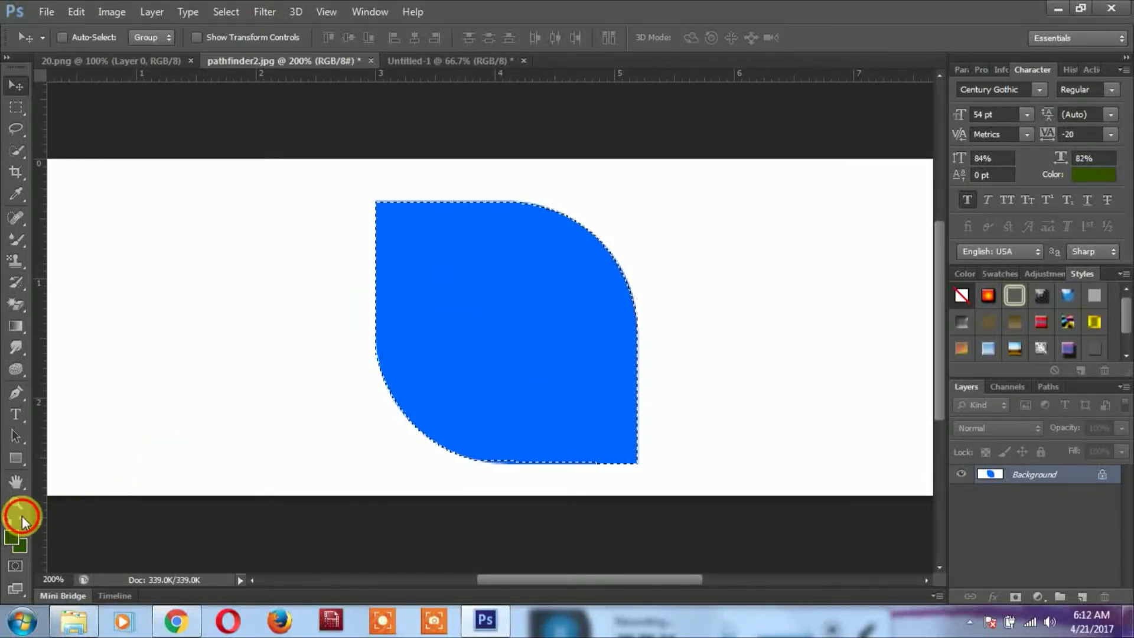
# Set the background colour to bright red and switch to the Paint Bucket tool.
pyautogui.click(20, 544)
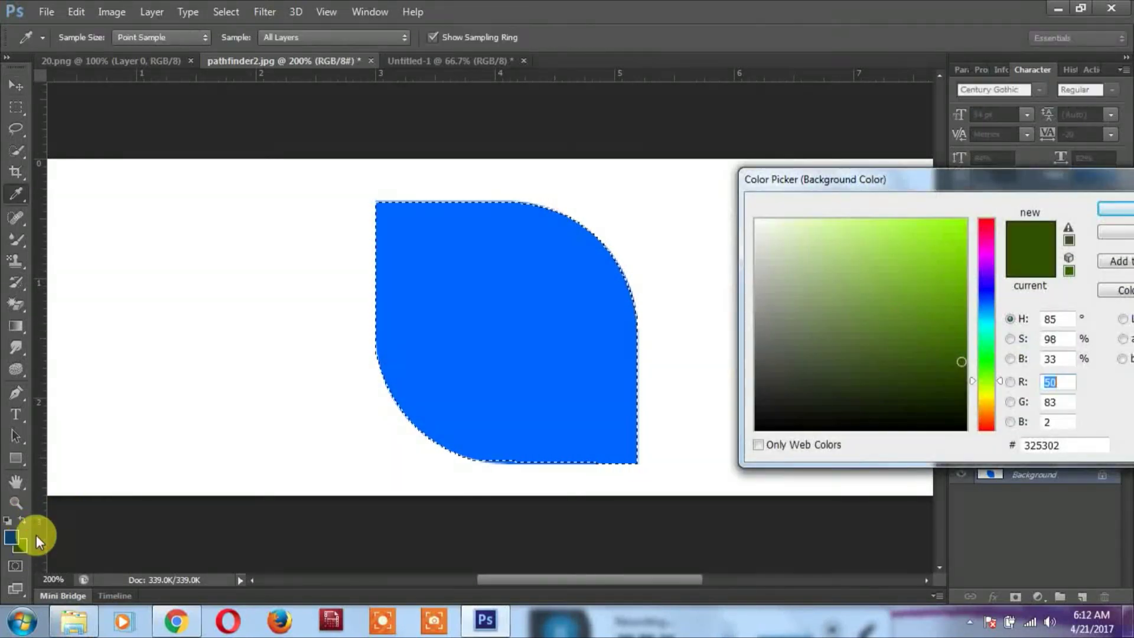
pyautogui.moveTo(983, 410); pyautogui.dragTo(988, 442)
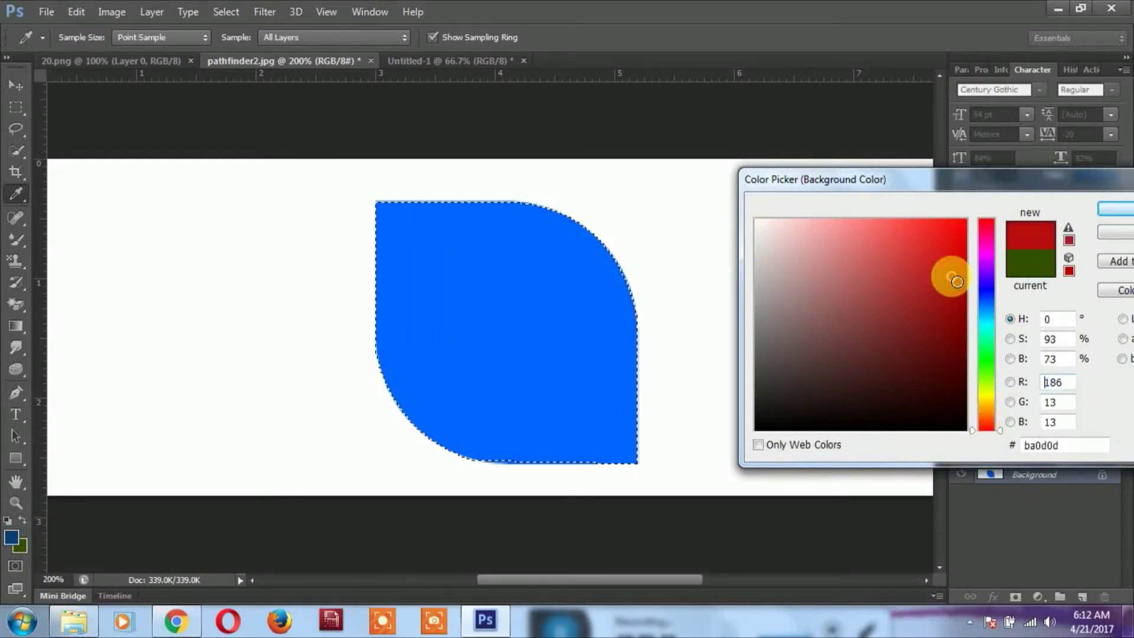
pyautogui.moveTo(958, 281); pyautogui.dragTo(967, 253)
pyautogui.press('Return')
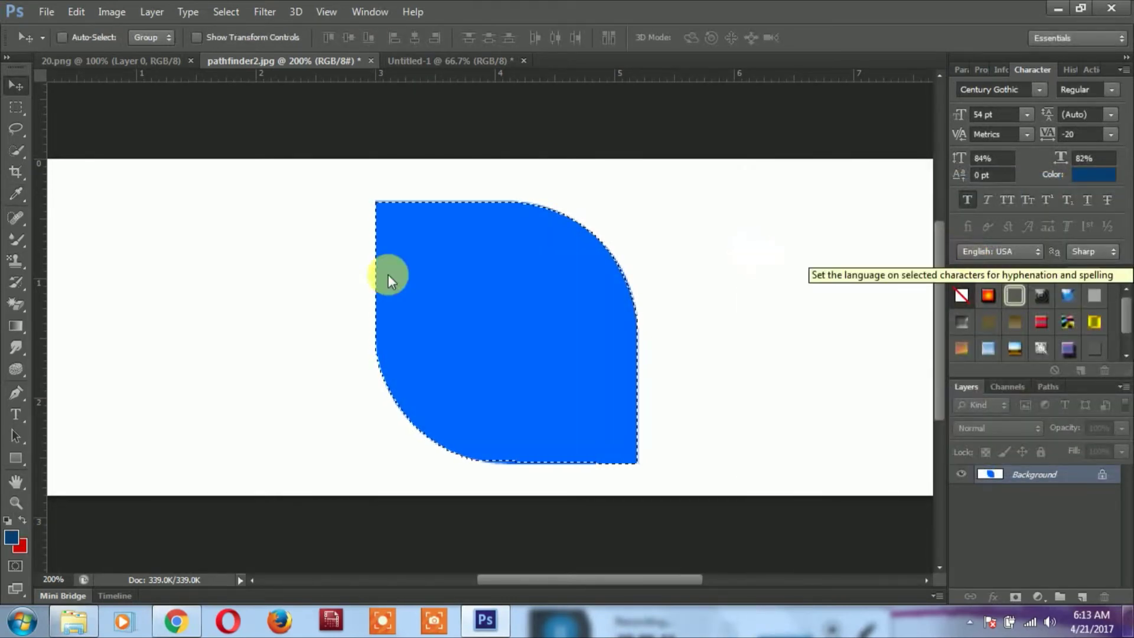
pyautogui.click(19, 328)
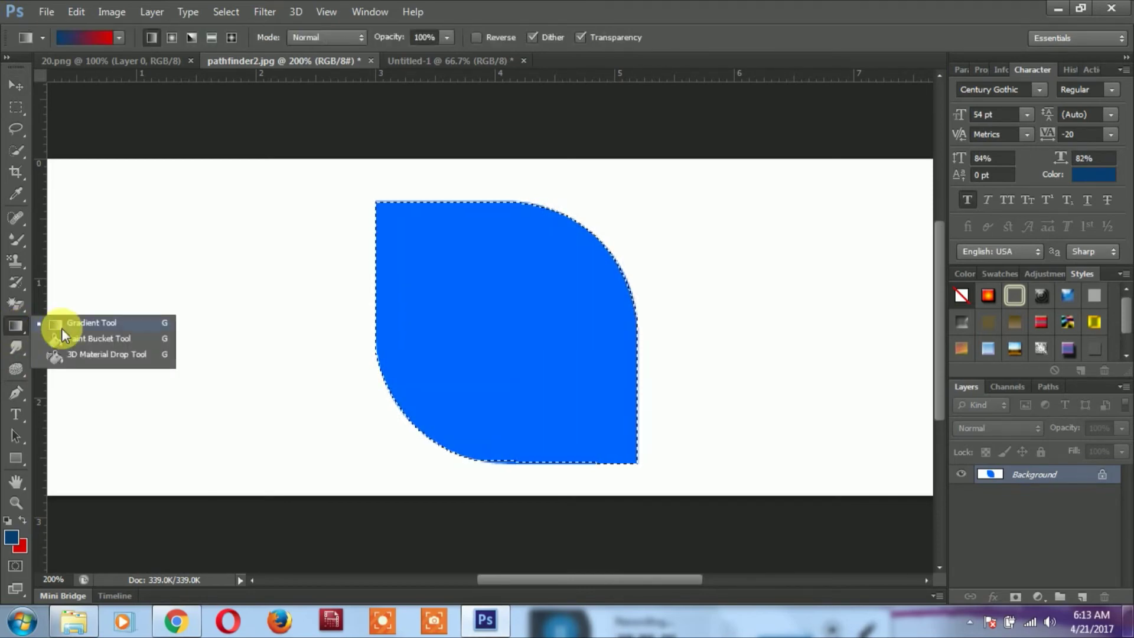
pyautogui.click(105, 339)
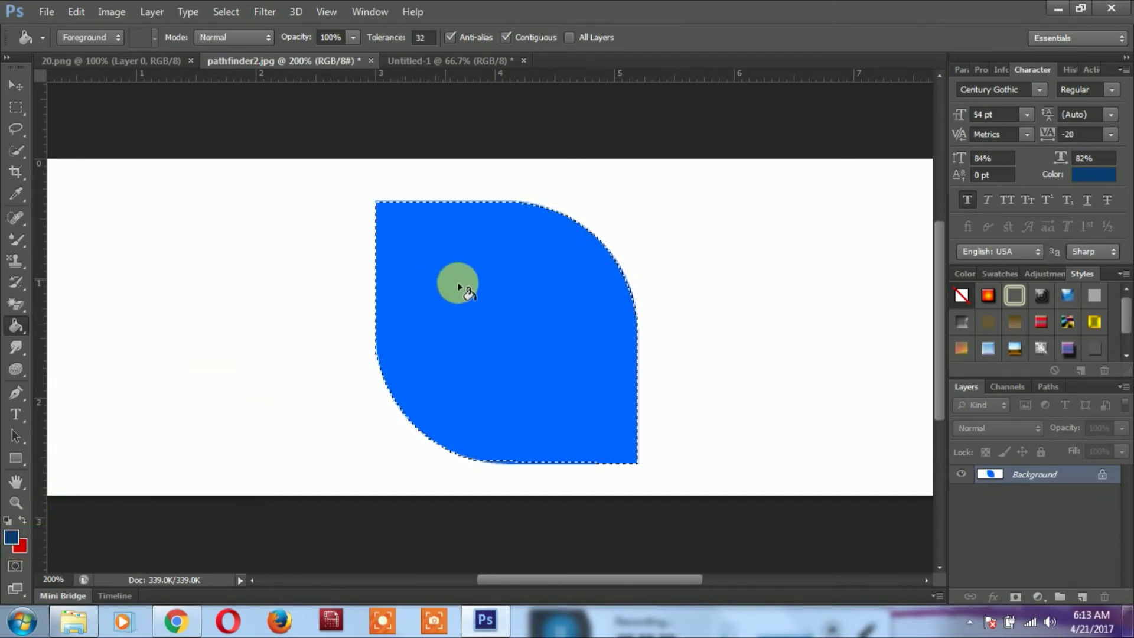
# Bucket-fill the selected leaf, swapping colours so it ends up bright red.
pyautogui.click(470, 289)
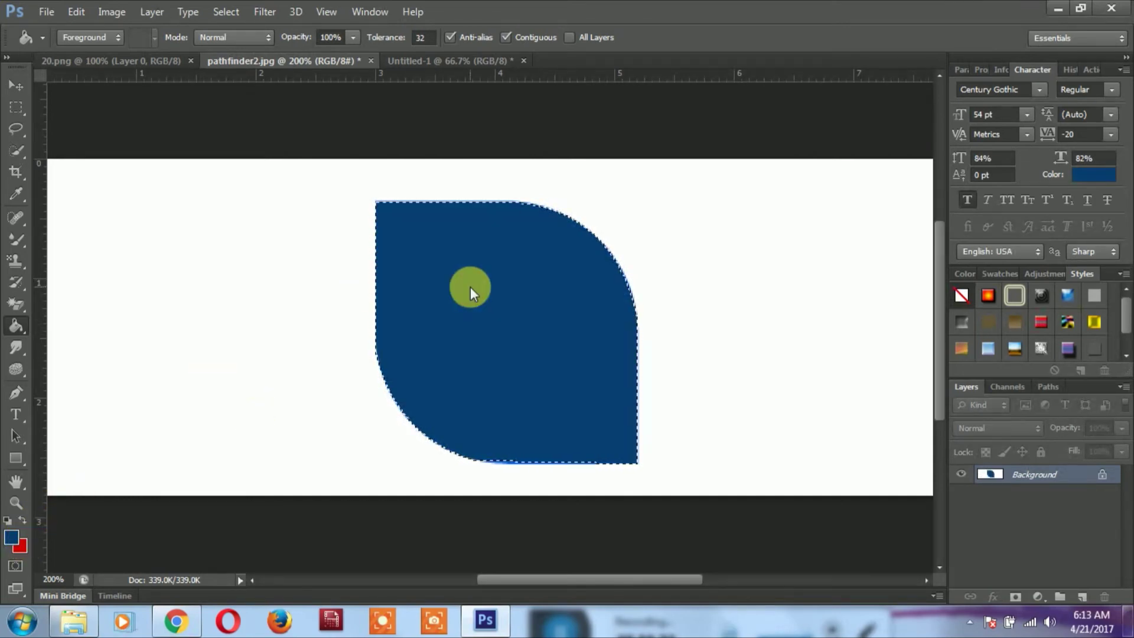
pyautogui.click(26, 522)
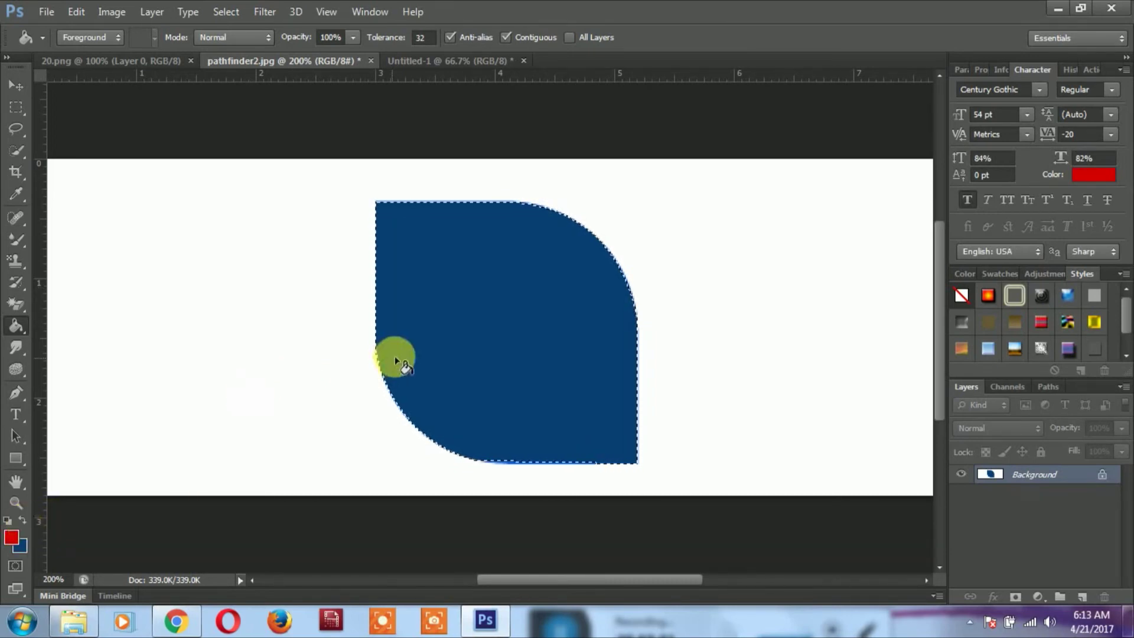
pyautogui.click(444, 320)
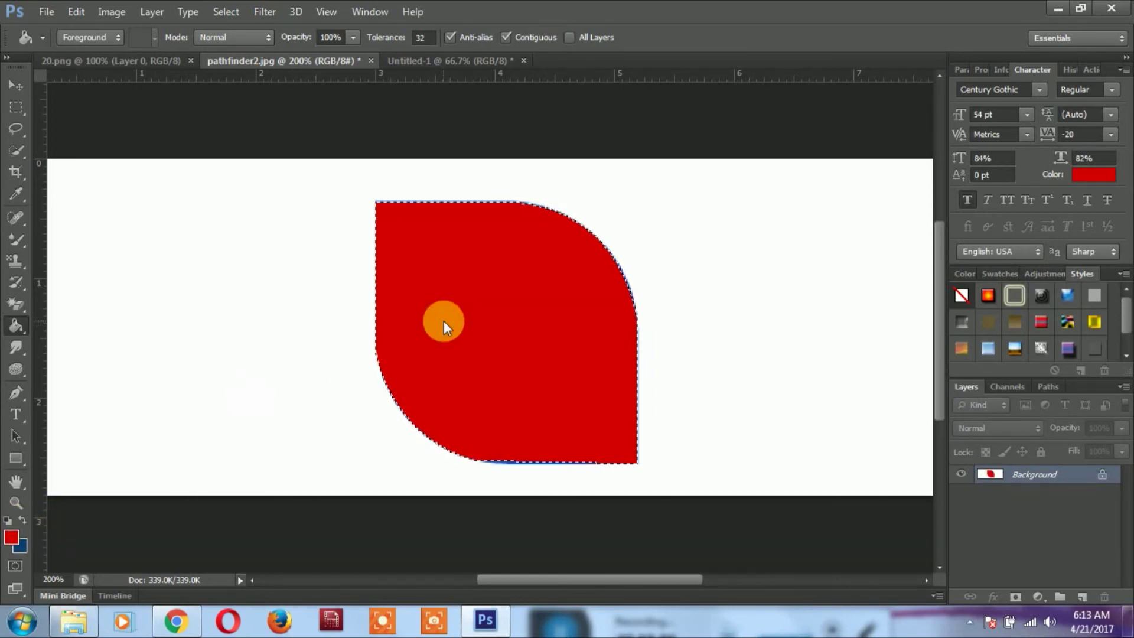
pyautogui.click(419, 297)
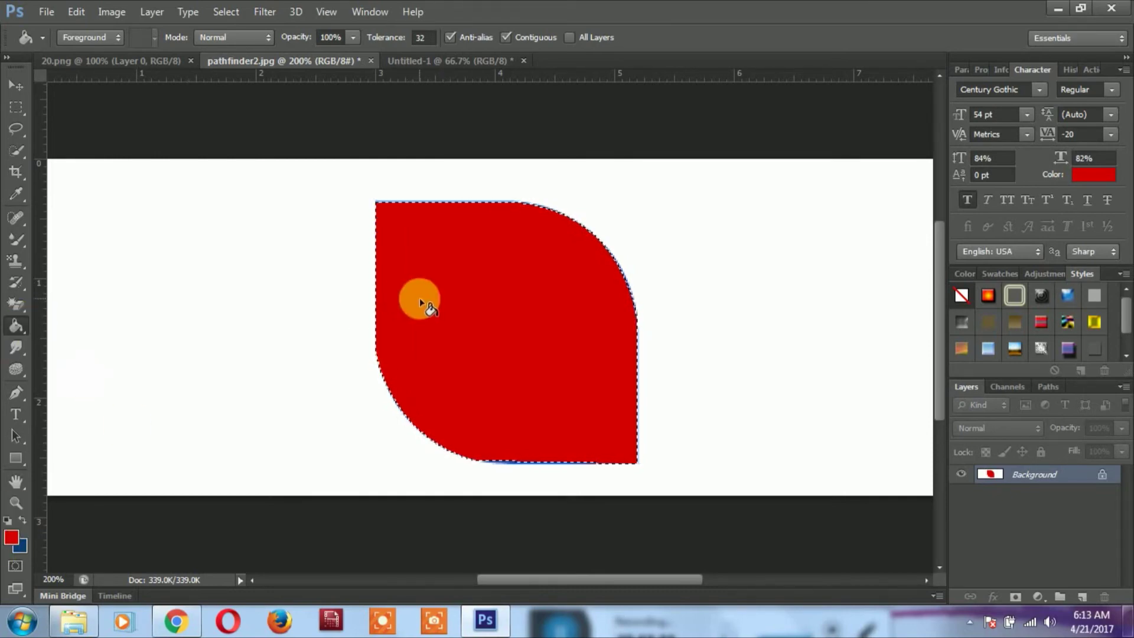
pyautogui.click(19, 518)
pyautogui.click(21, 519)
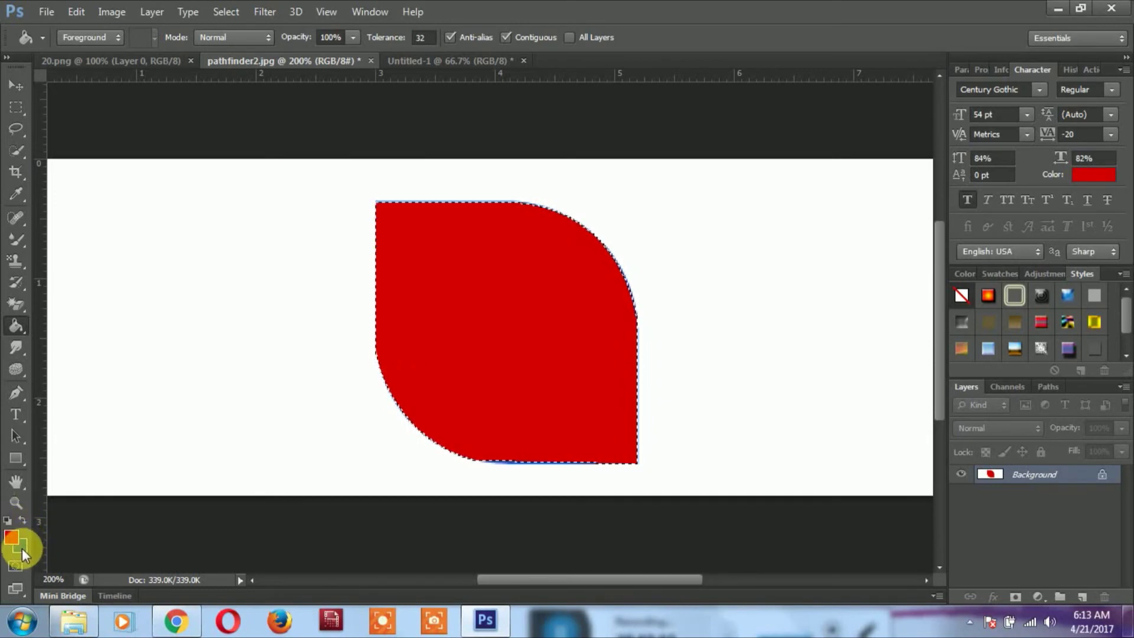
pyautogui.click(452, 352)
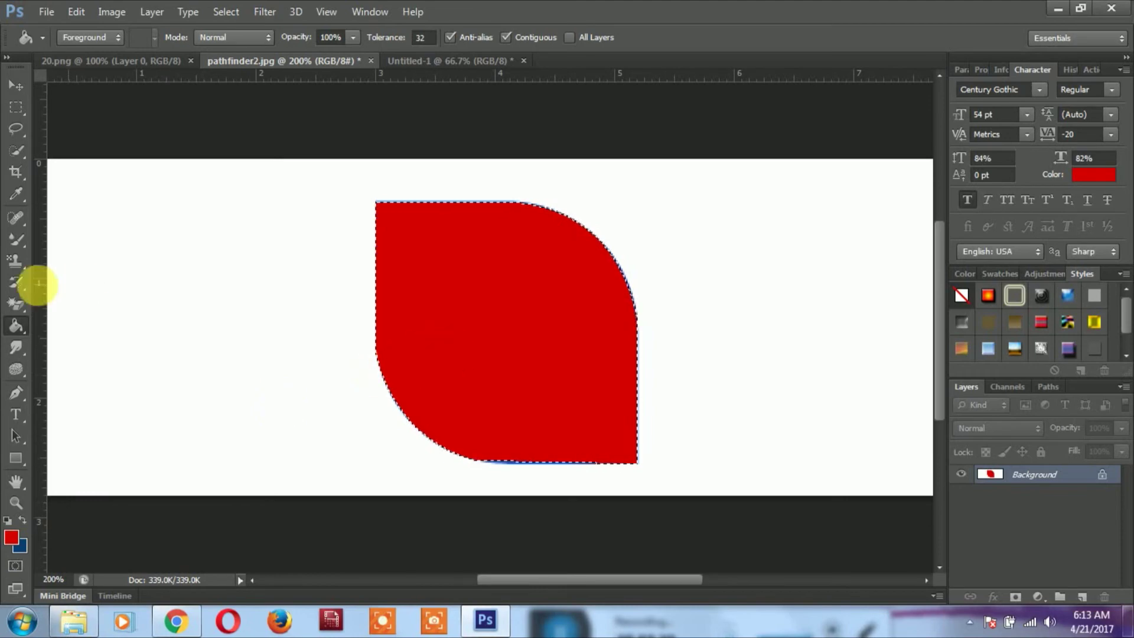
# Switch to the Move tool and drag the leaf contents within the canvas.
pyautogui.click(16, 86)
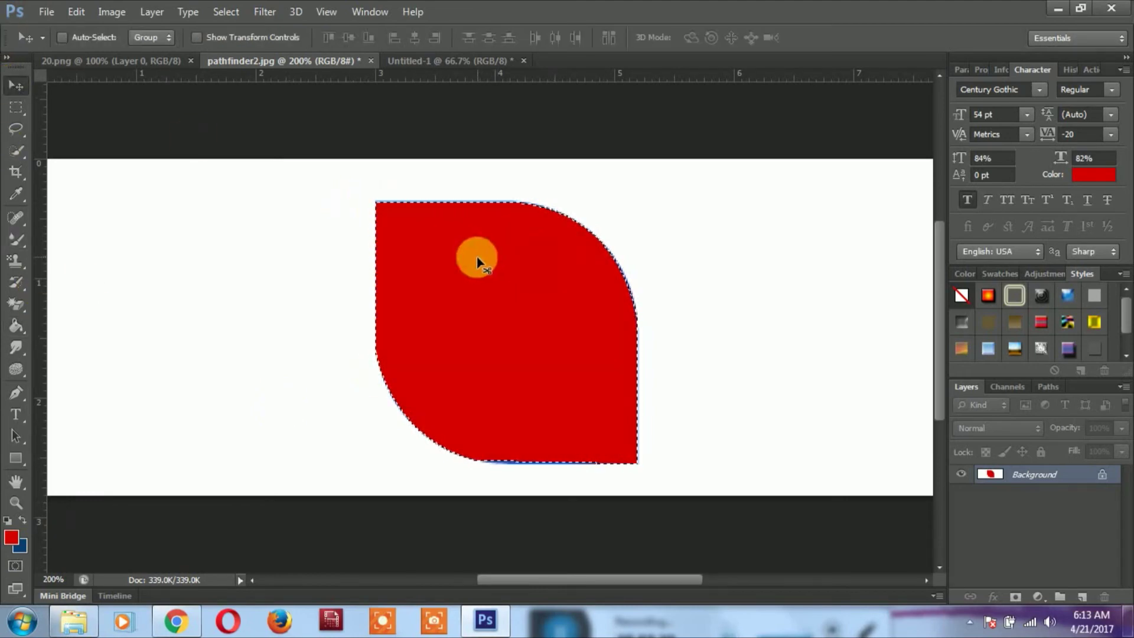
pyautogui.moveTo(554, 247); pyautogui.dragTo(446, 278)
pyautogui.moveTo(451, 431); pyautogui.dragTo(406, 347)
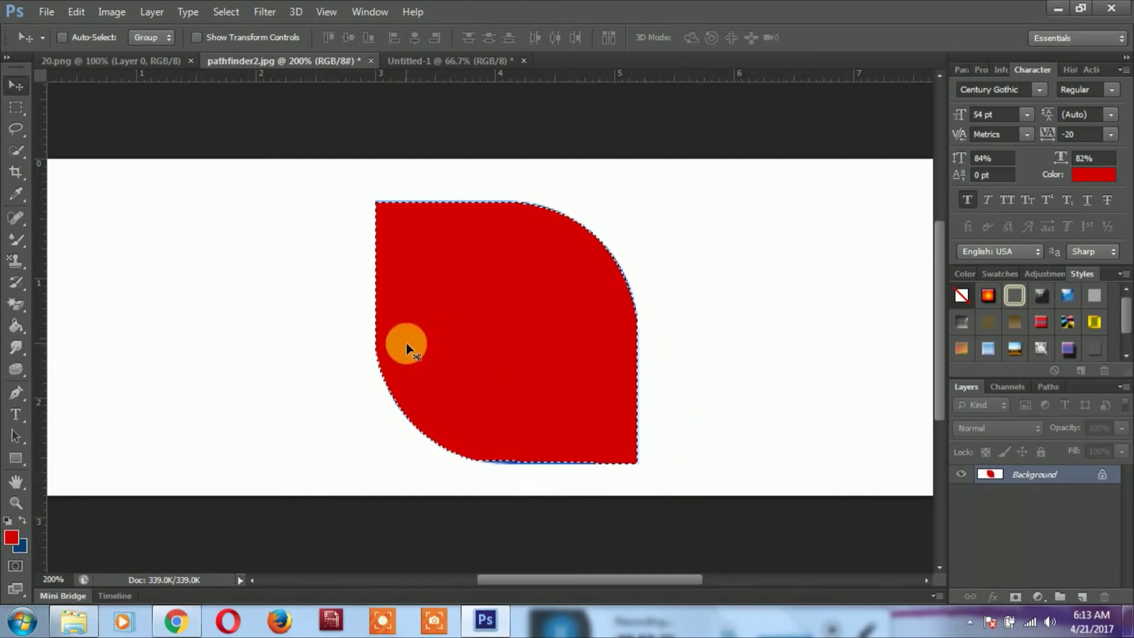